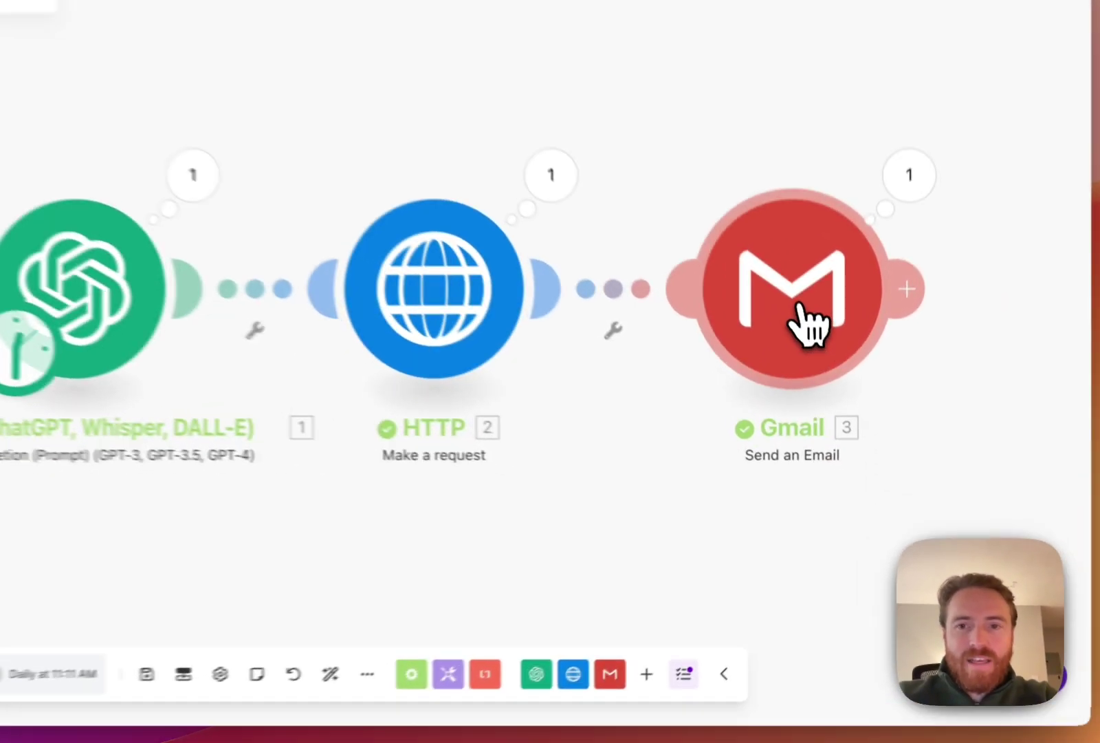
# Review the Gmail module's Send an Email settings, then close them.
pyautogui.click(823, 368)
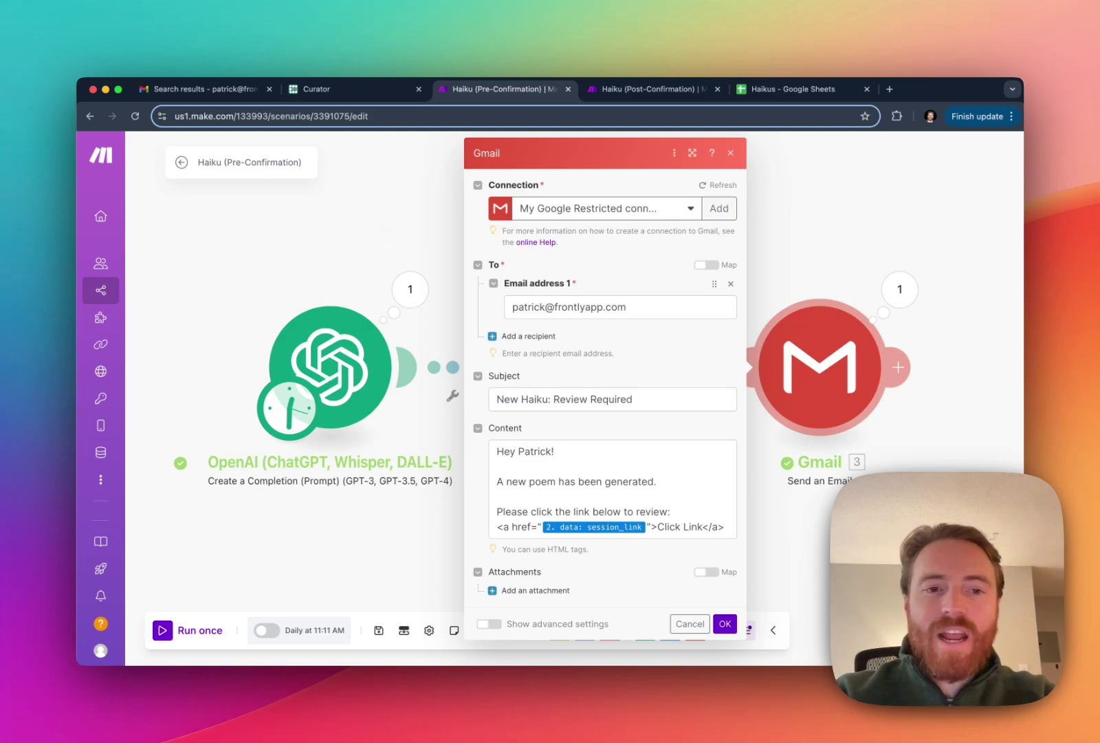
pyautogui.click(394, 237)
# Open the Post-Confirmation scenario editor, check the empty Haikus sheet, then return to Pre-Confirmation.
pyautogui.click(595, 88)
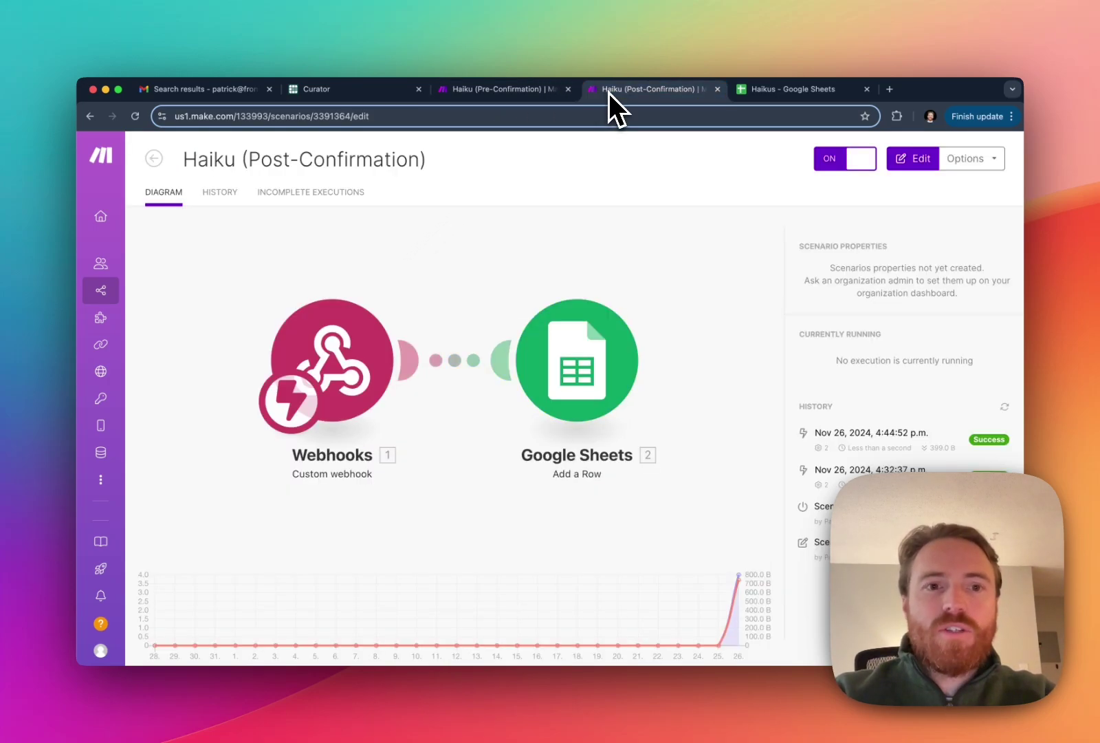
pyautogui.click(363, 376)
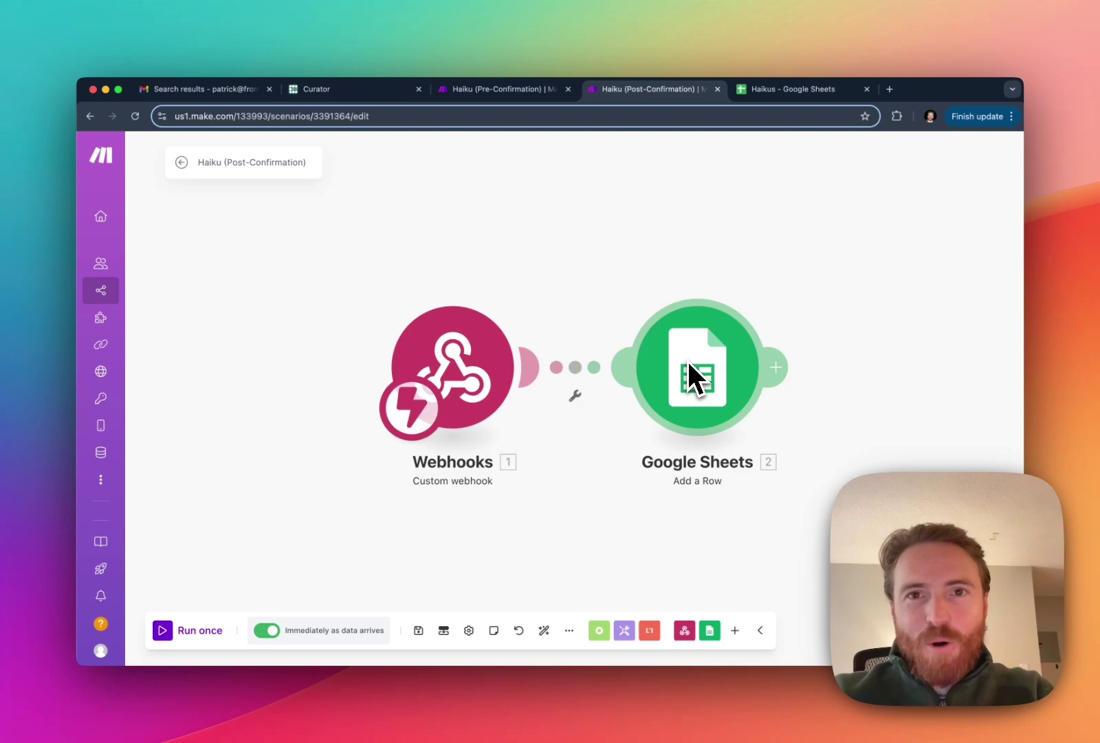
pyautogui.click(775, 88)
pyautogui.click(534, 305)
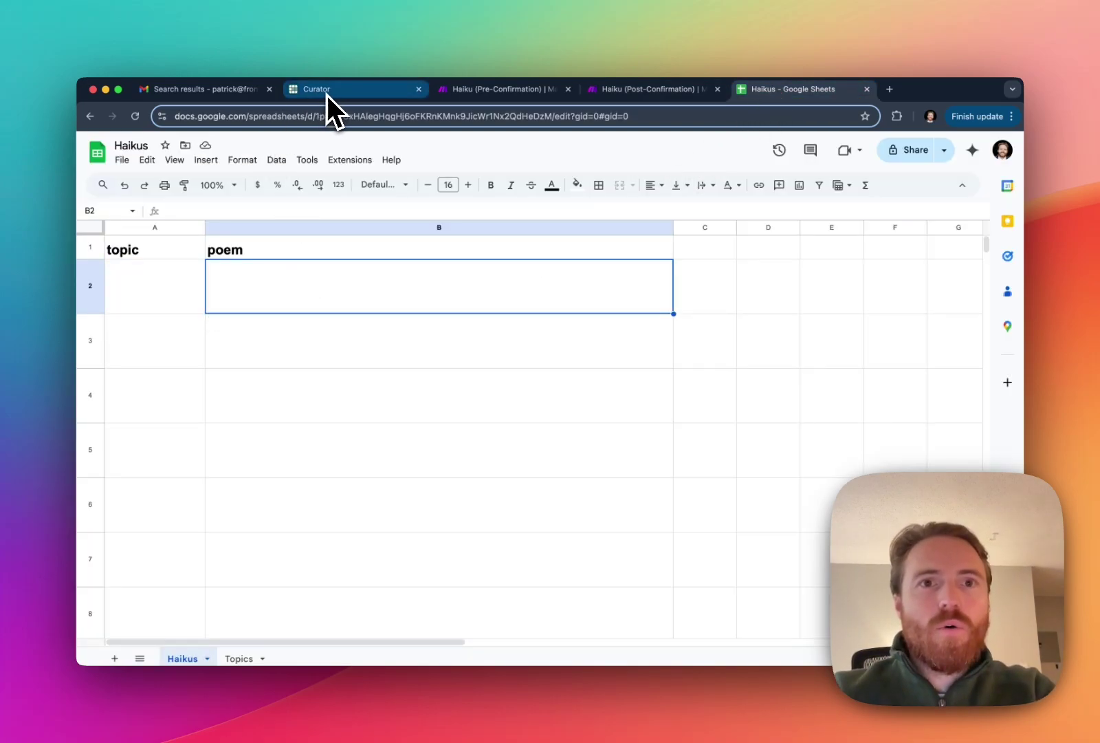
pyautogui.click(442, 96)
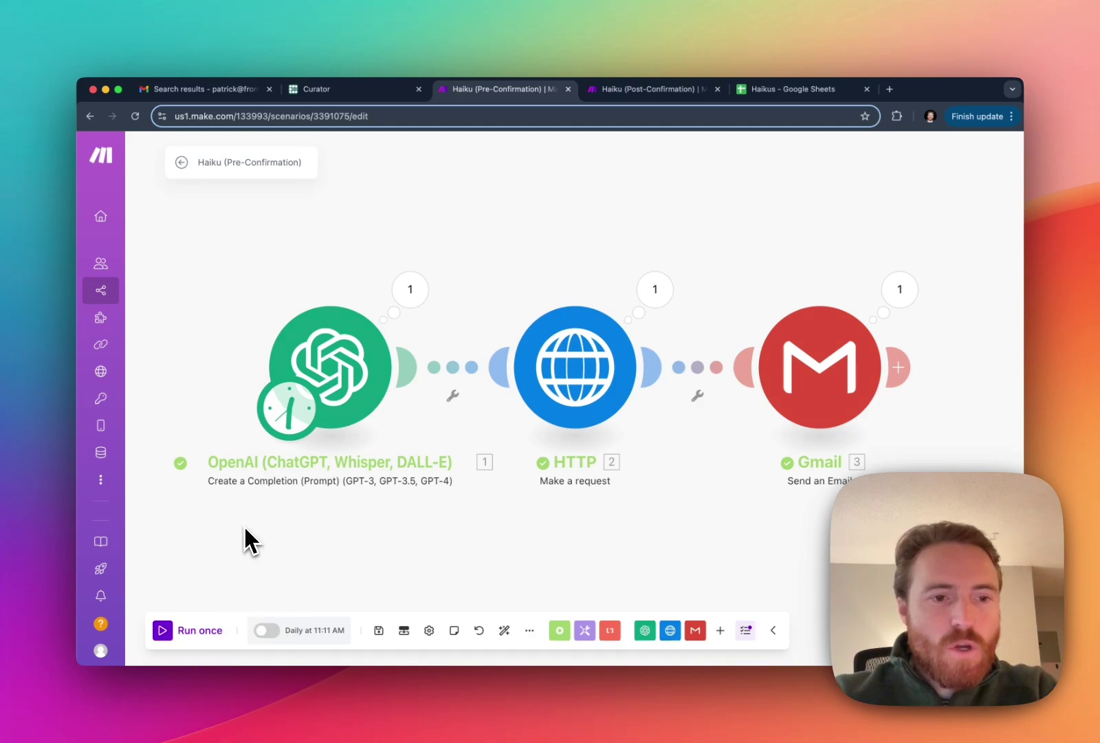
# Run the Pre-Confirmation scenario once and find the New Haiku: Review Required email in Gmail.
pyautogui.click(164, 631)
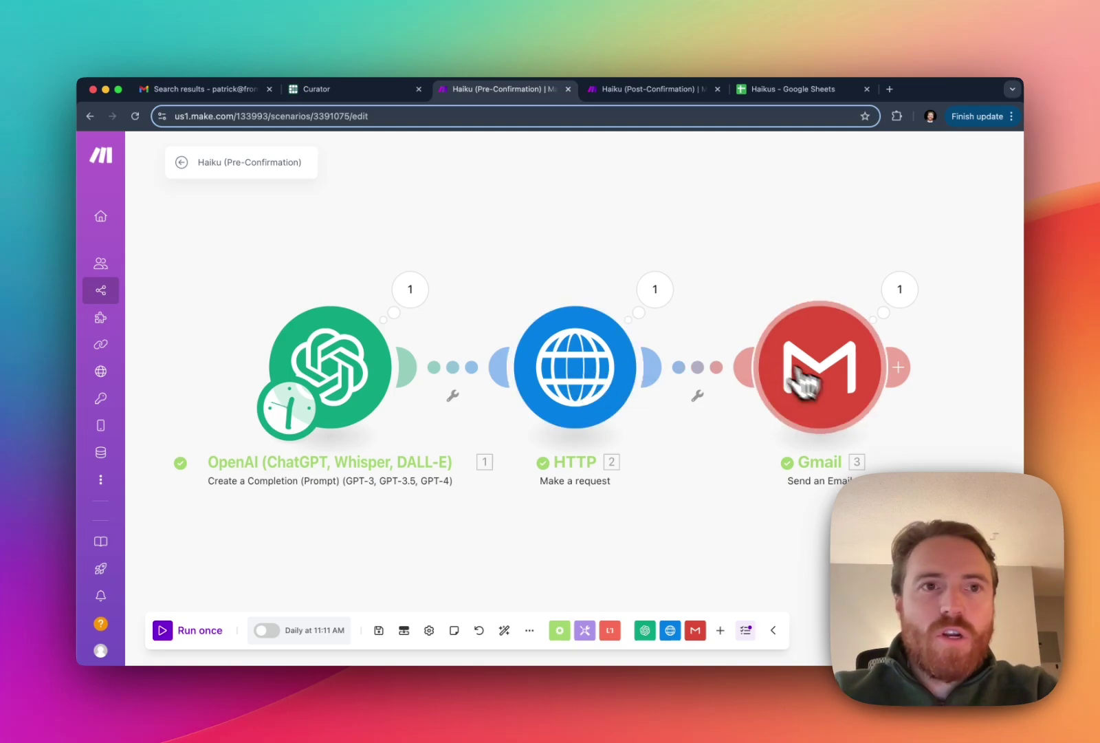
pyautogui.click(224, 91)
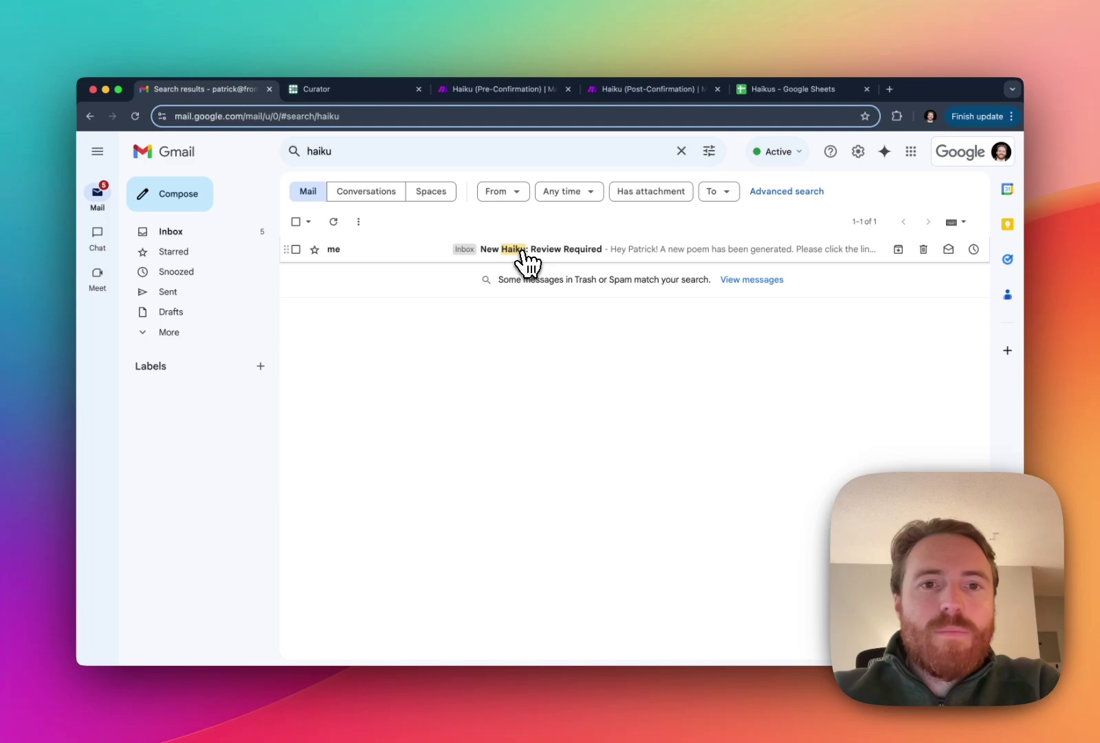
# Open the New Haiku: Review Required email and follow its link to Curator's review page.
pyautogui.click(521, 250)
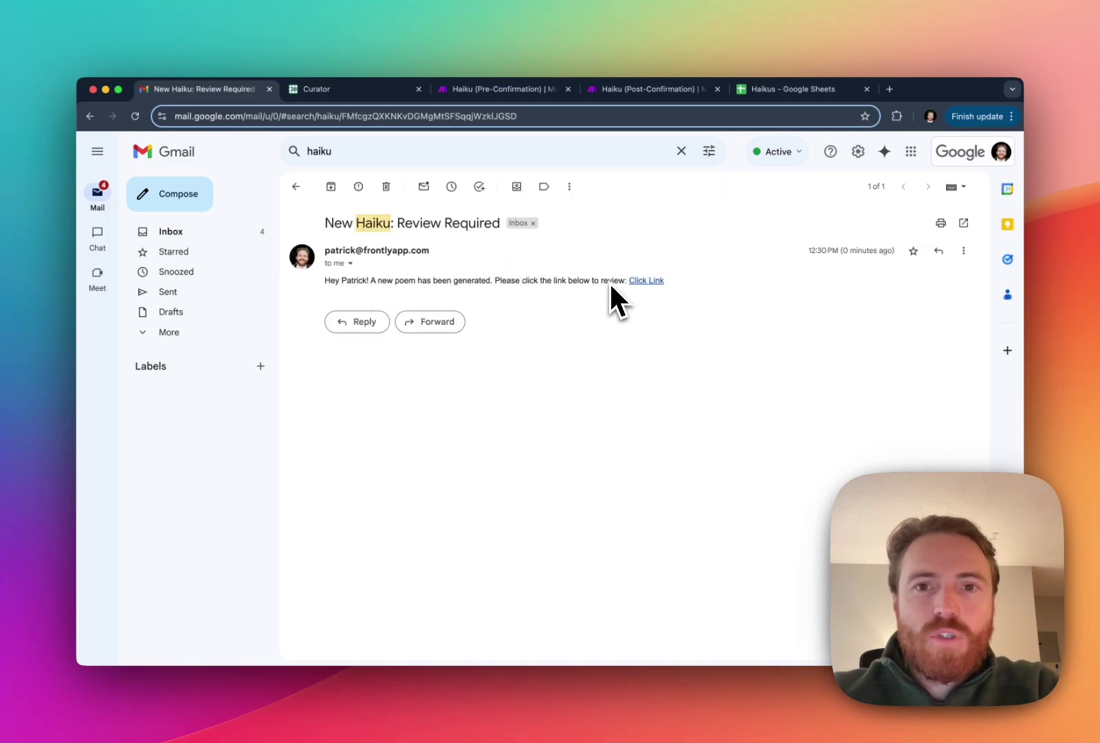
pyautogui.click(647, 280)
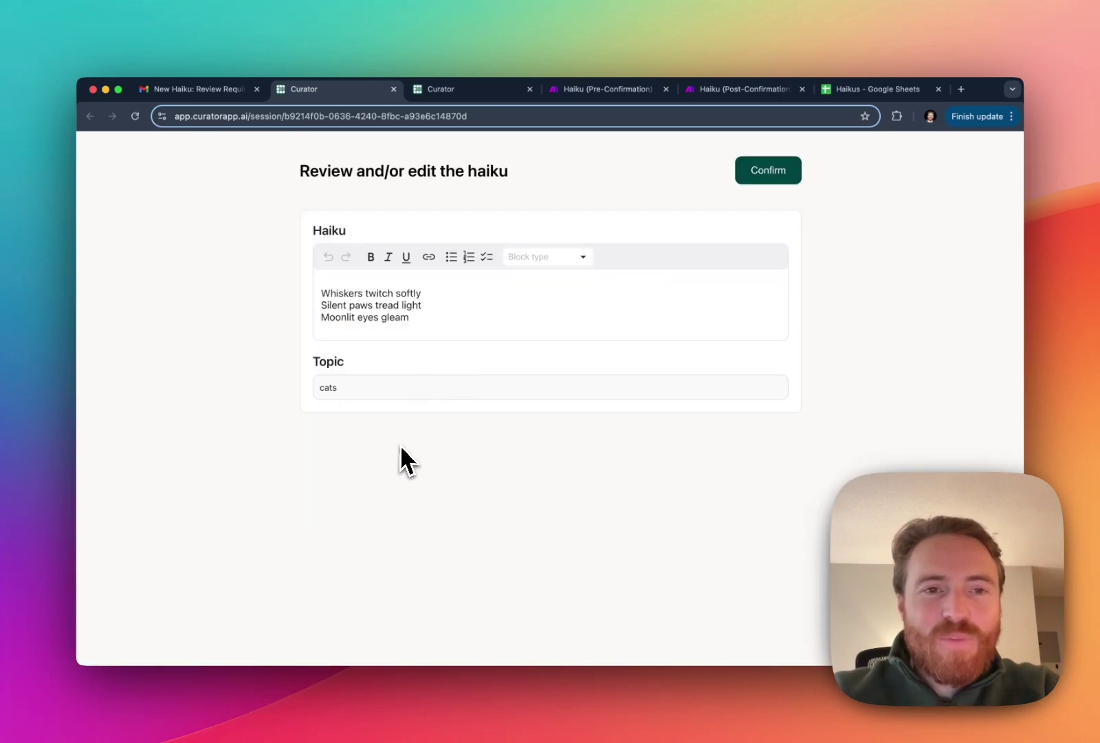
# Retype 'softly' at the end of the haiku's first line.
pyautogui.click(363, 313)
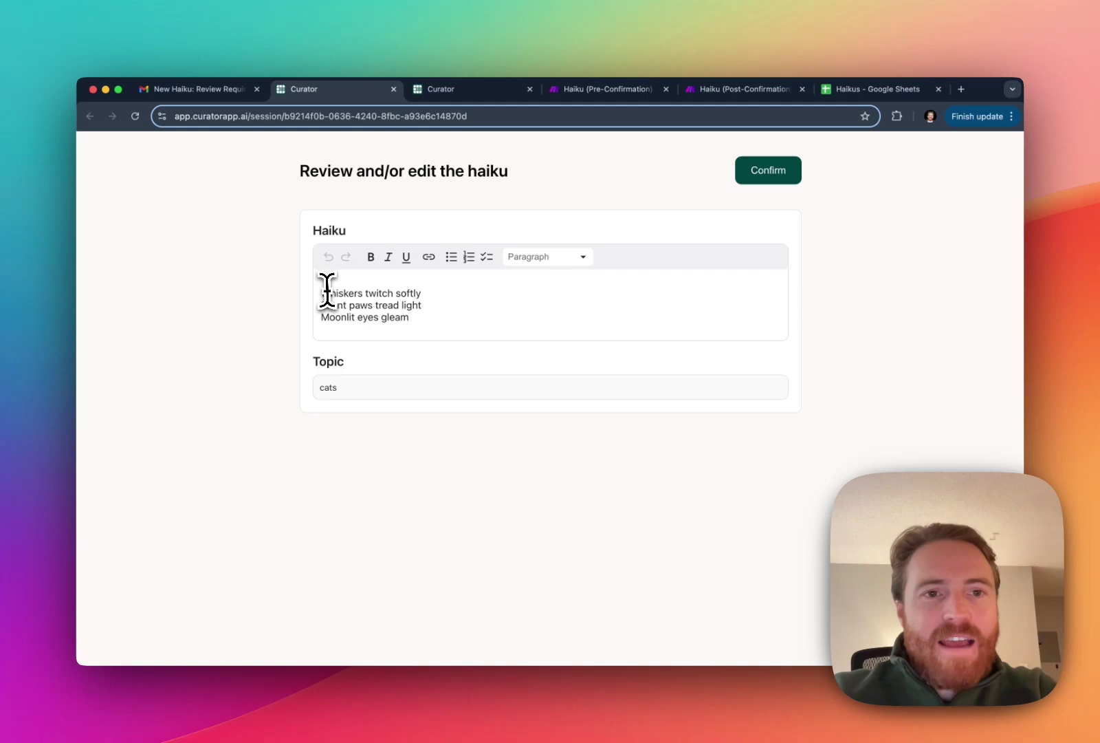
pyautogui.moveTo(320, 292); pyautogui.dragTo(437, 310)
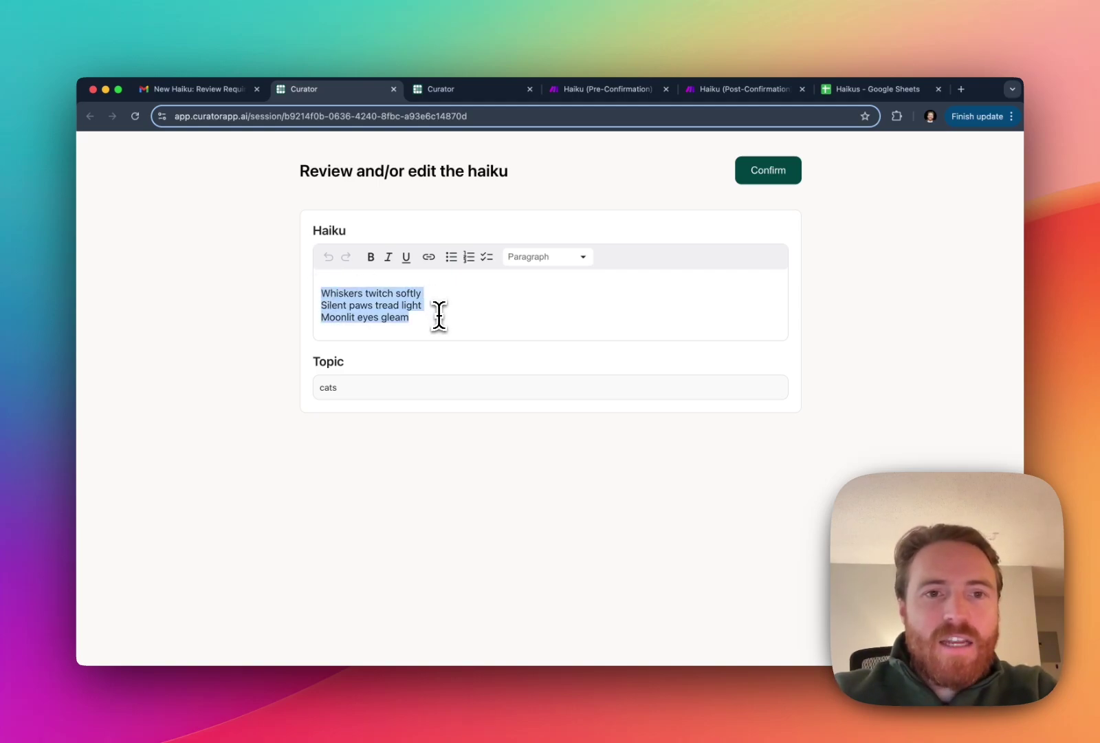
pyautogui.click(438, 311)
pyautogui.click(425, 291)
pyautogui.press('BackSpace')
pyautogui.press('BackSpace')
pyautogui.press('BackSpace')
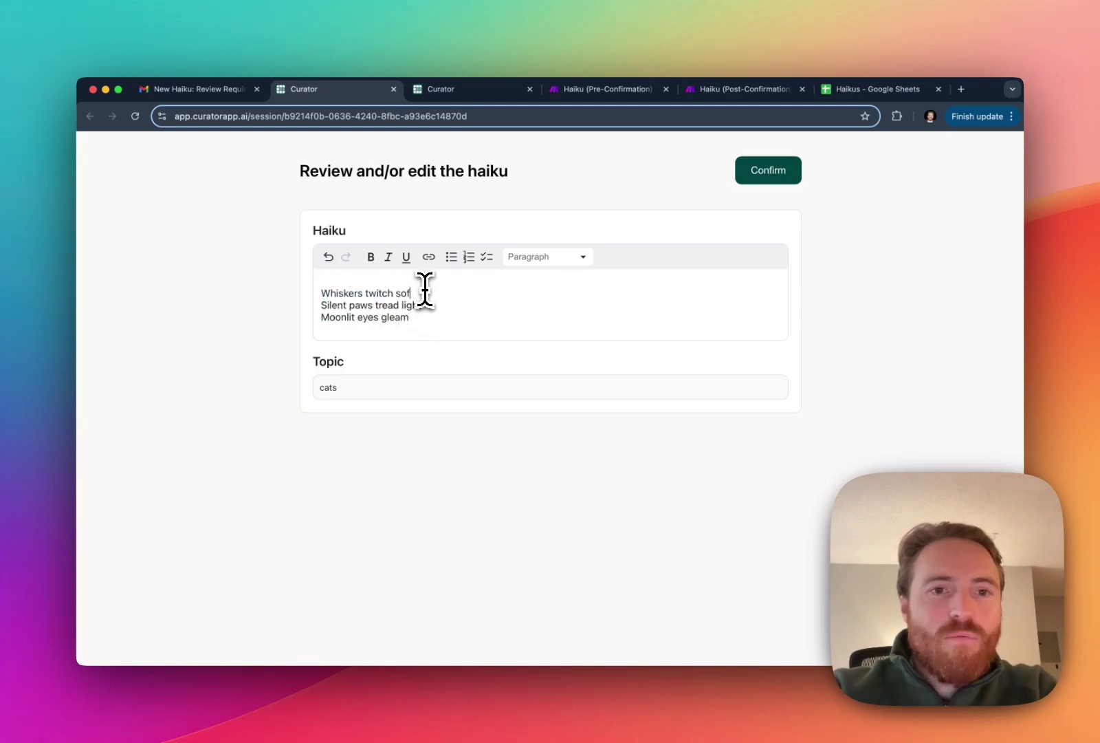
pyautogui.write('softly')
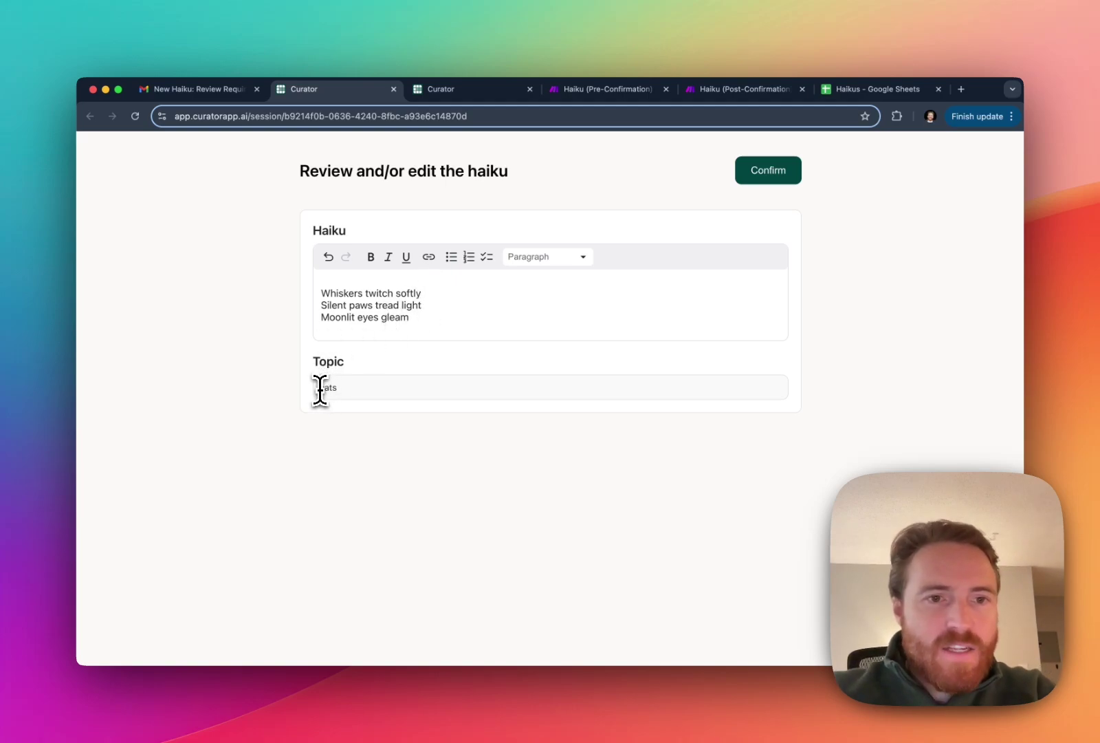
# Trim the stray characters so the Topic field reads 'cats'.
pyautogui.click(352, 388)
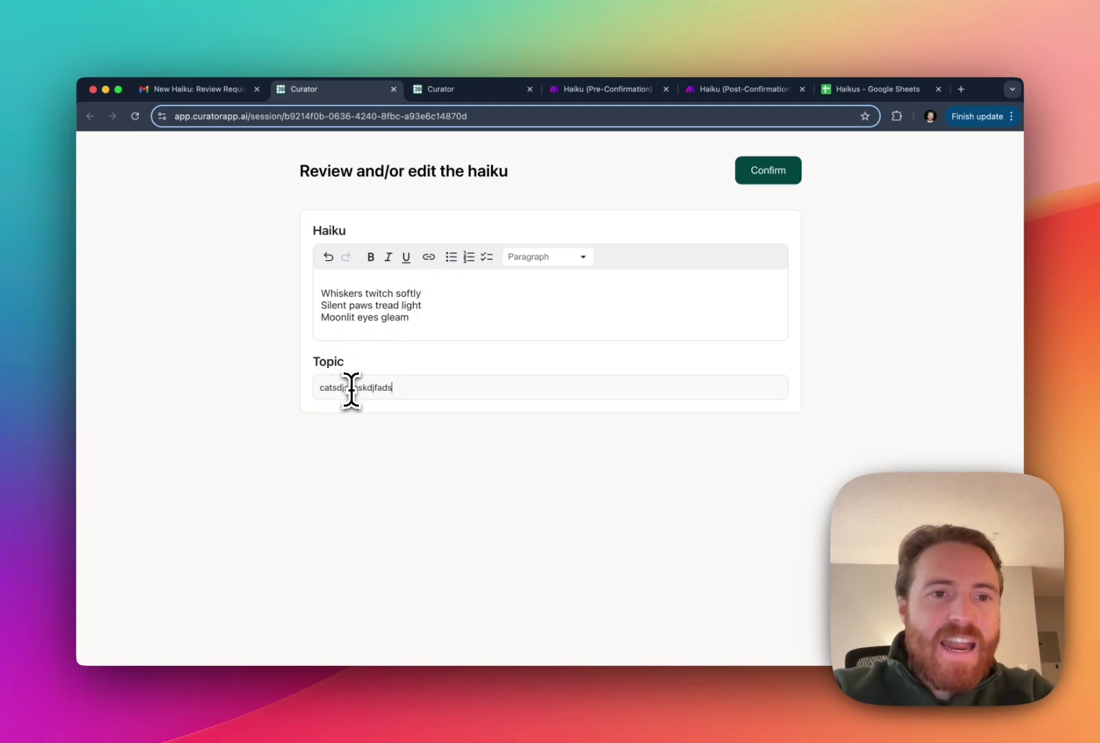
pyautogui.press('BackSpace')
pyautogui.press('BackSpace')
pyautogui.press('BackSpace')
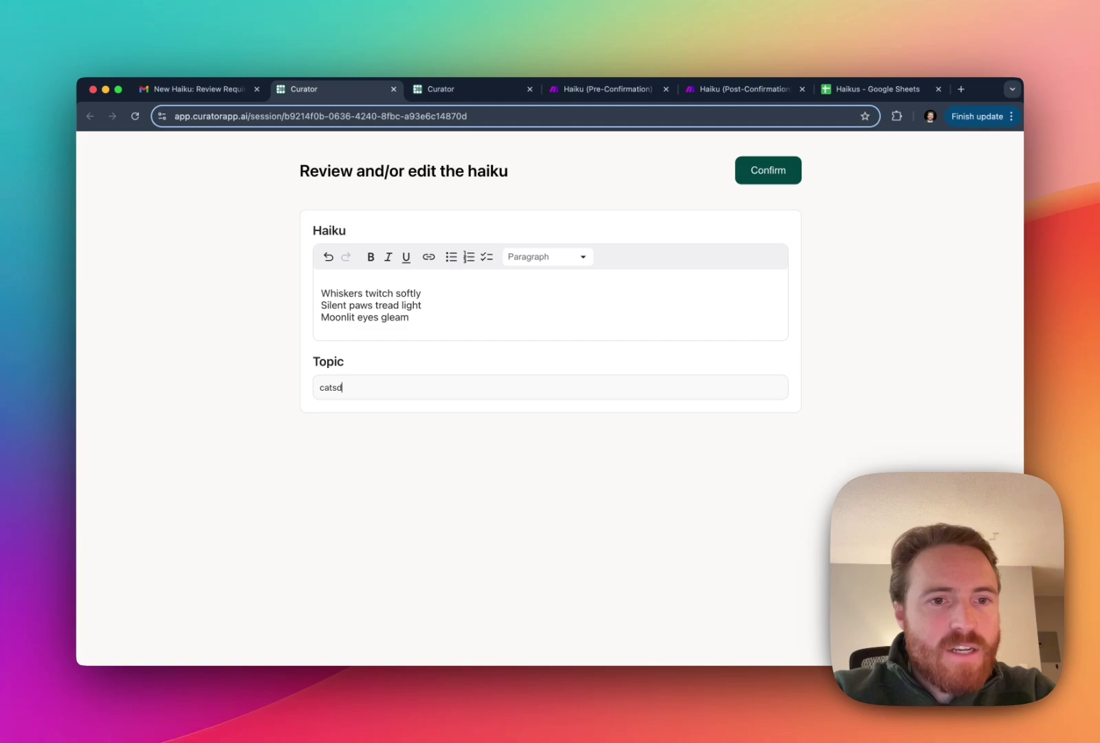
pyautogui.press('BackSpace')
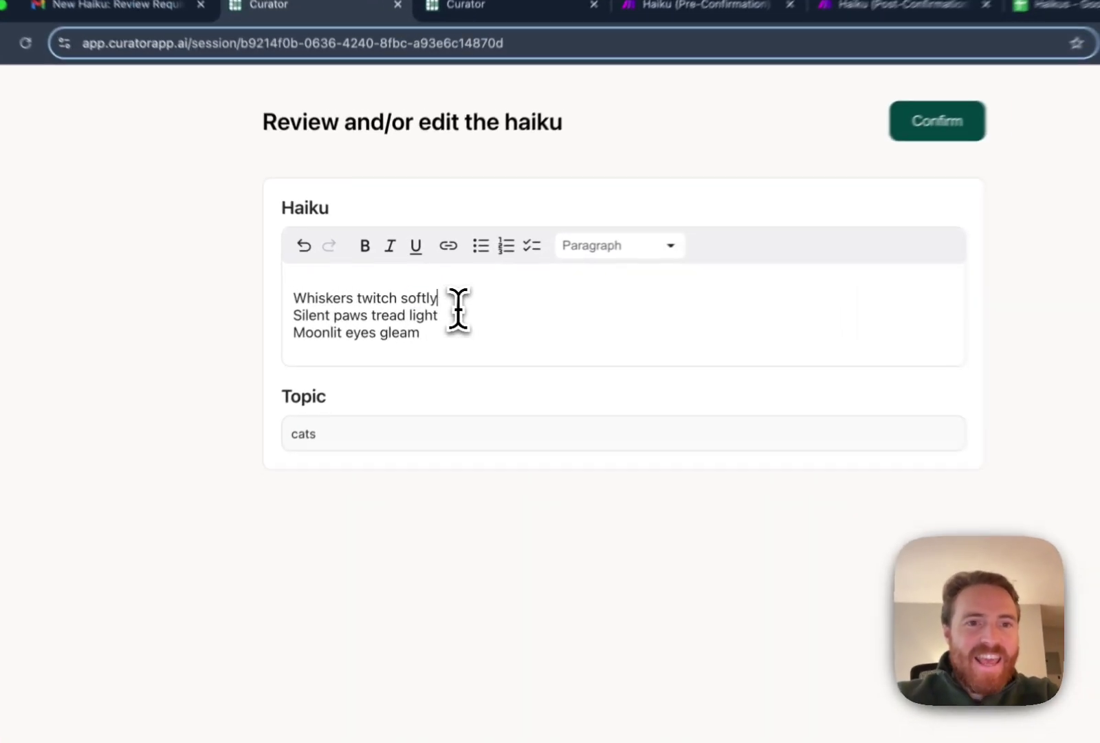
# Make the first word 'Whiskers' bold and confirm the edited haiku.
pyautogui.moveTo(427, 294); pyautogui.dragTo(356, 294)
pyautogui.hotkey('ctrl', 'b')
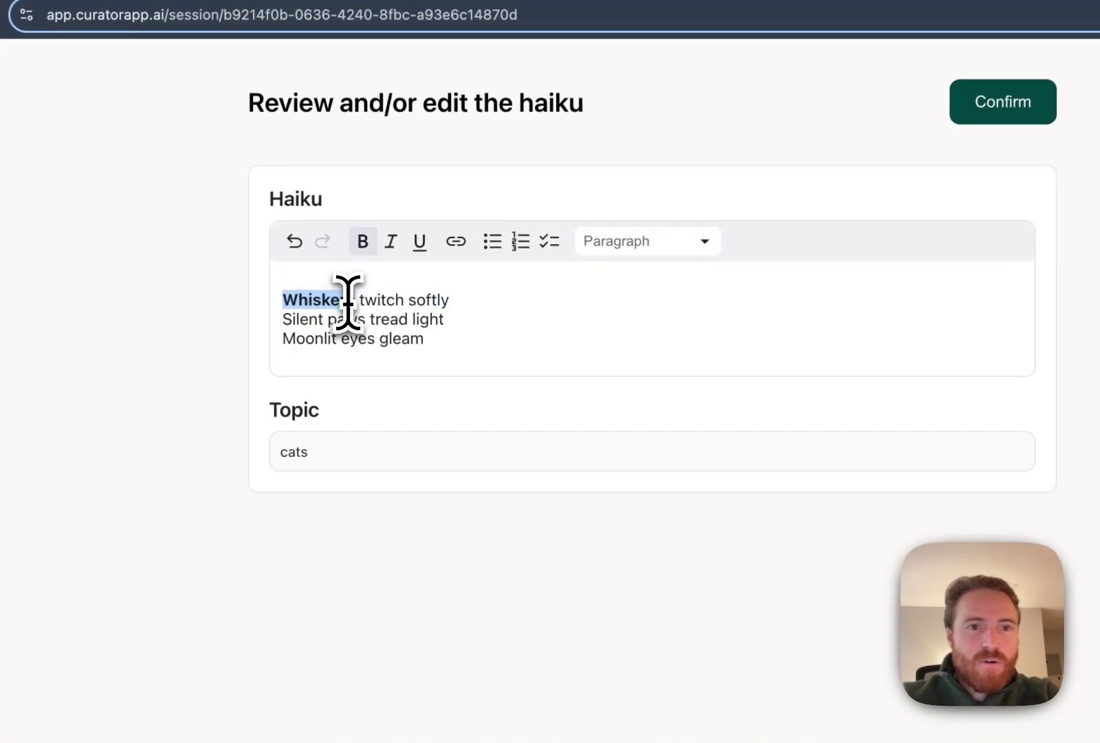
pyautogui.click(421, 335)
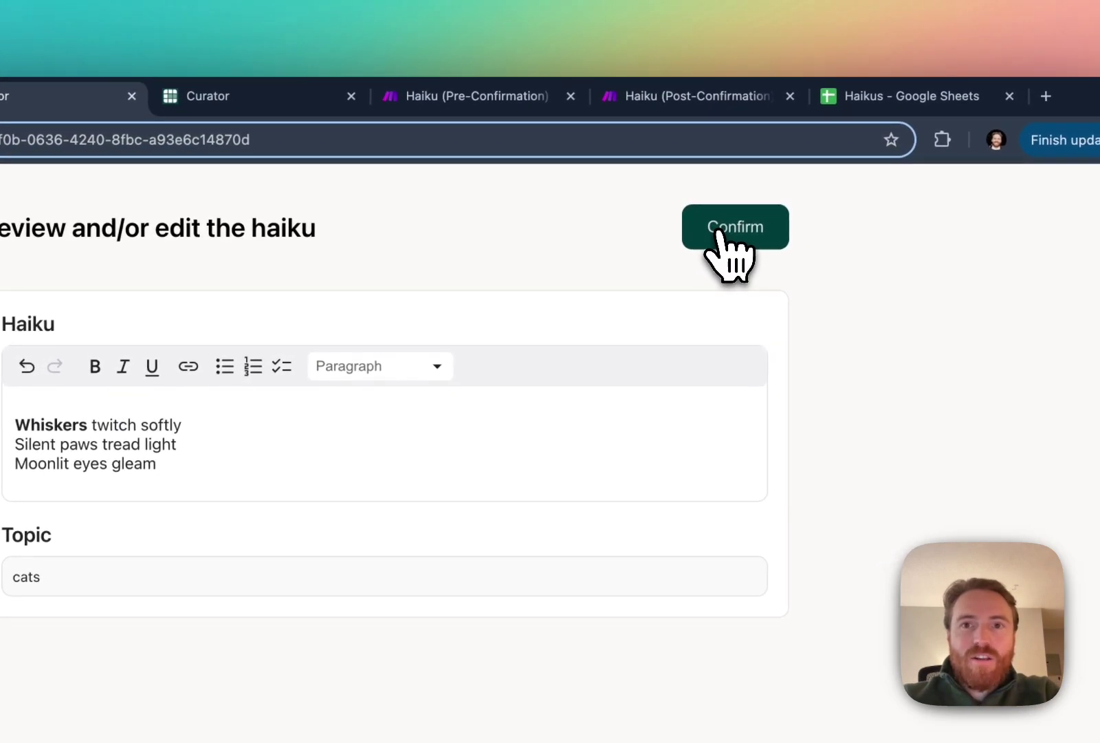
pyautogui.click(719, 228)
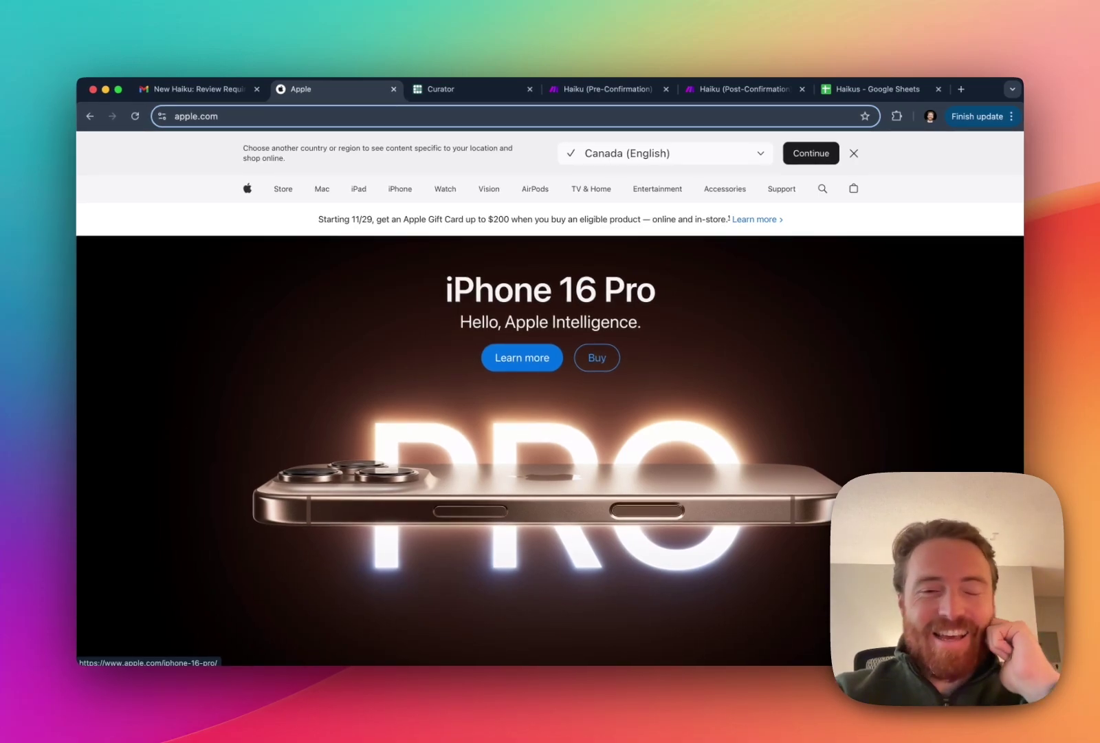
# Check the Post-Confirmation scenario, then view the new 'cats' row in the Haikus sheet.
pyautogui.click(687, 93)
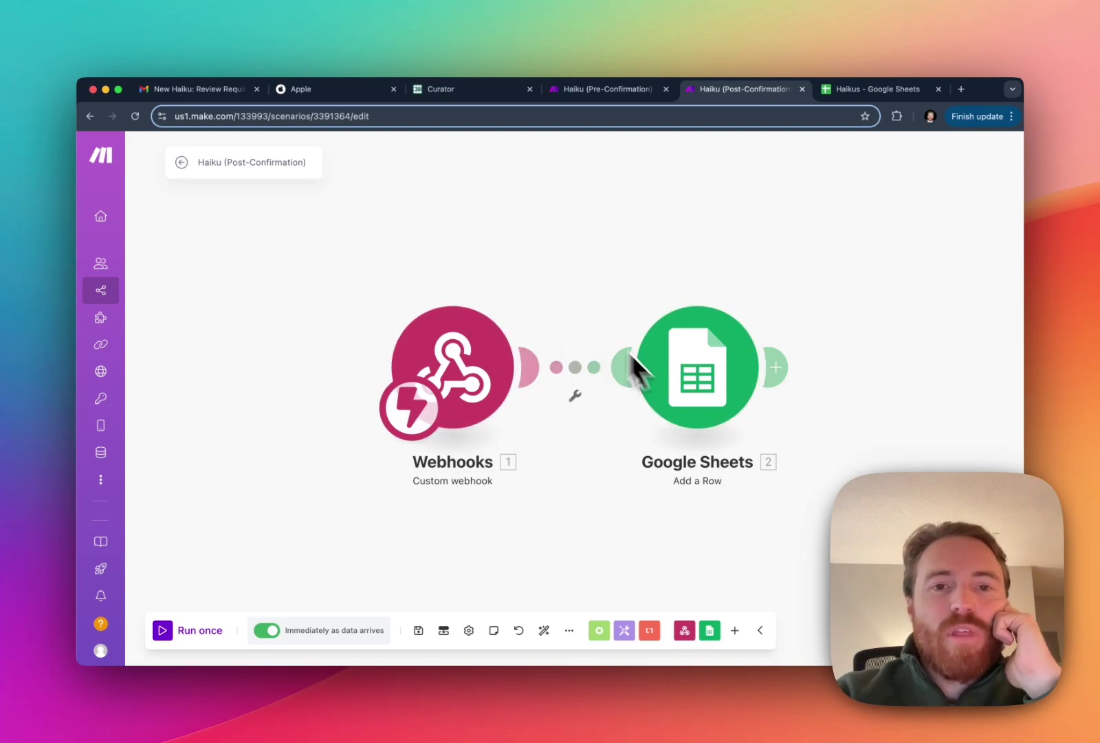
pyautogui.click(836, 90)
# Enlarge row 2 of the Haikus sheet to show all three haiku lines, then switch to Insomnia.
pyautogui.click(283, 300)
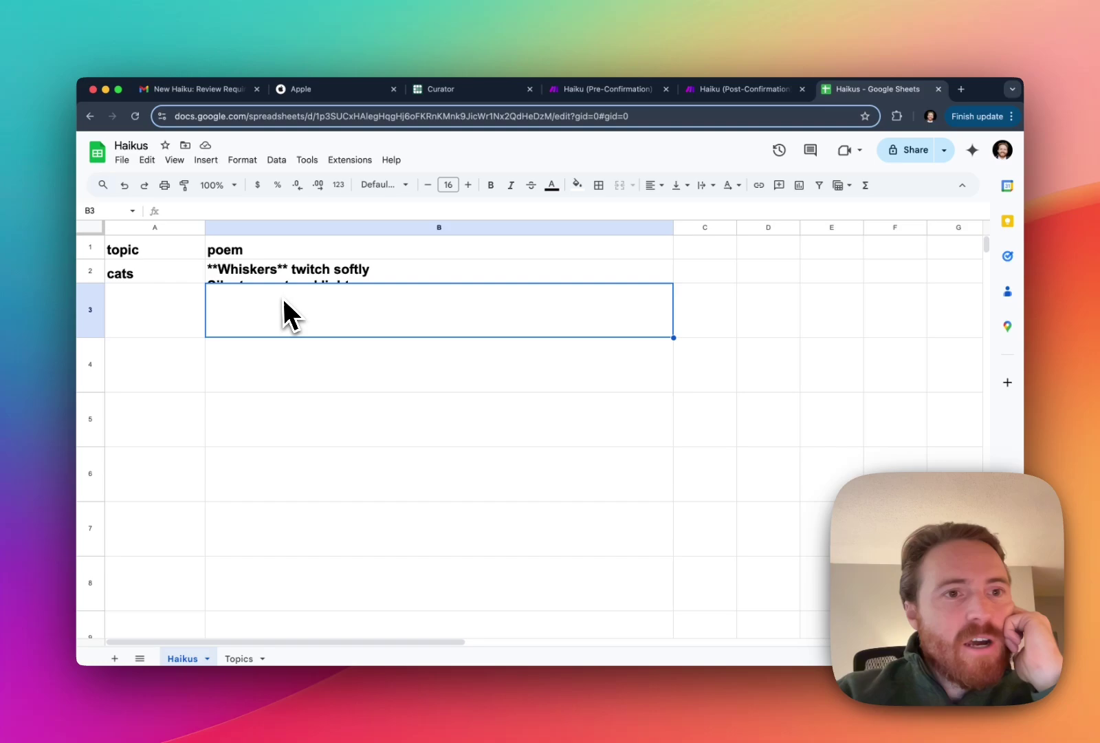
pyautogui.click(157, 281)
pyautogui.moveTo(92, 283); pyautogui.dragTo(93, 363)
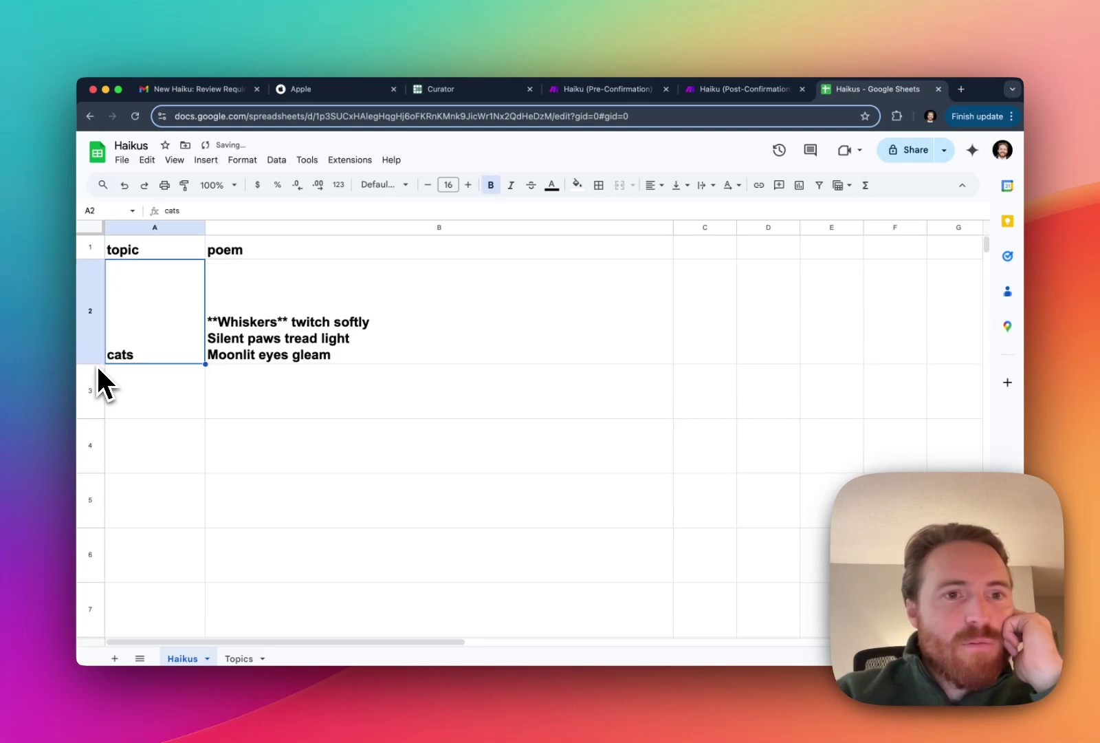
pyautogui.click(278, 330)
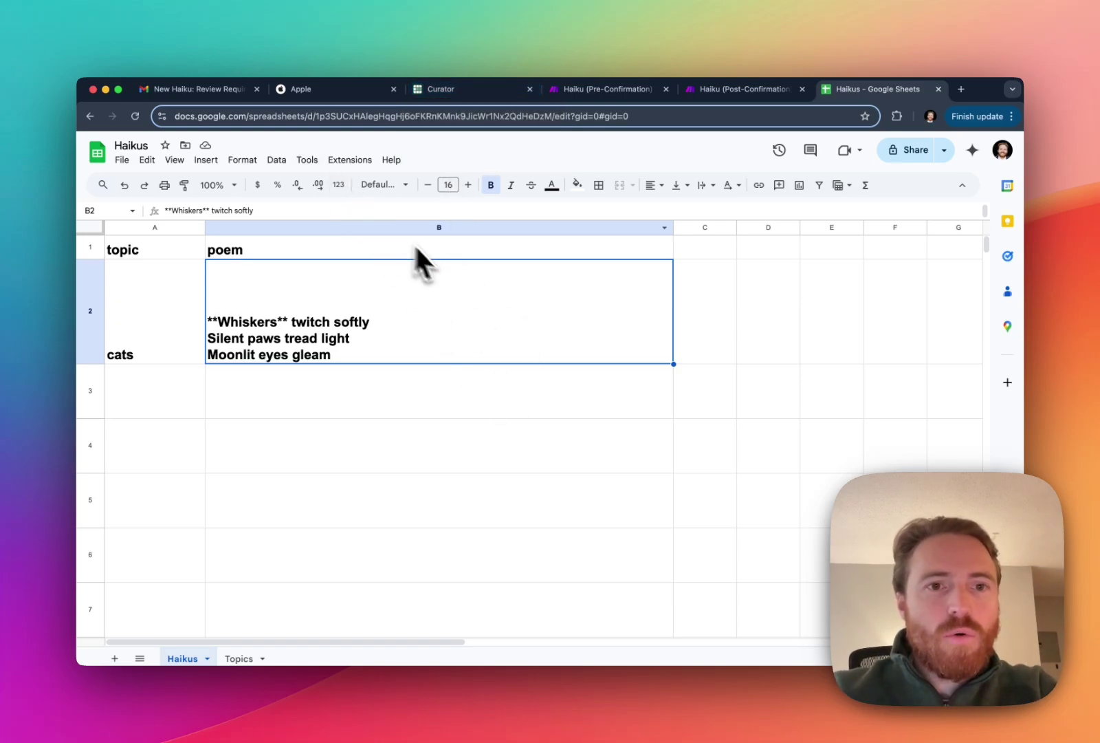
pyautogui.press('super+Tab')
pyautogui.press('super+Tab')
pyautogui.press('super+Tab')
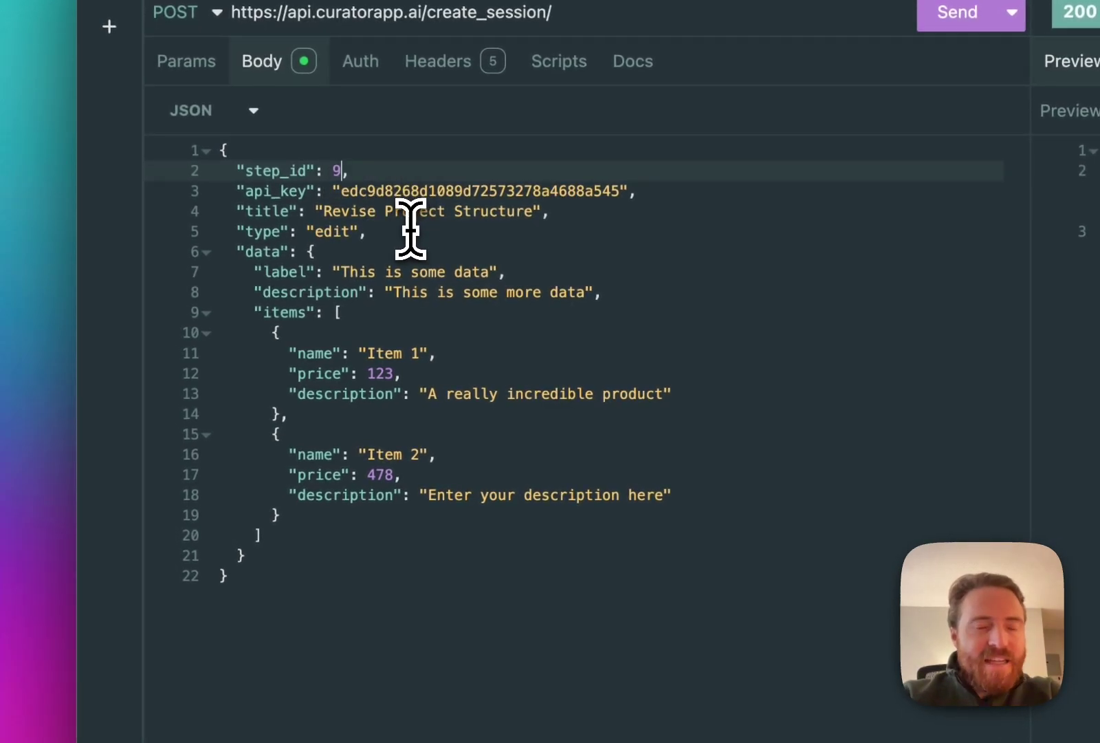
# Edit the create_session JSON body so step_id is 9.
pyautogui.click(431, 231)
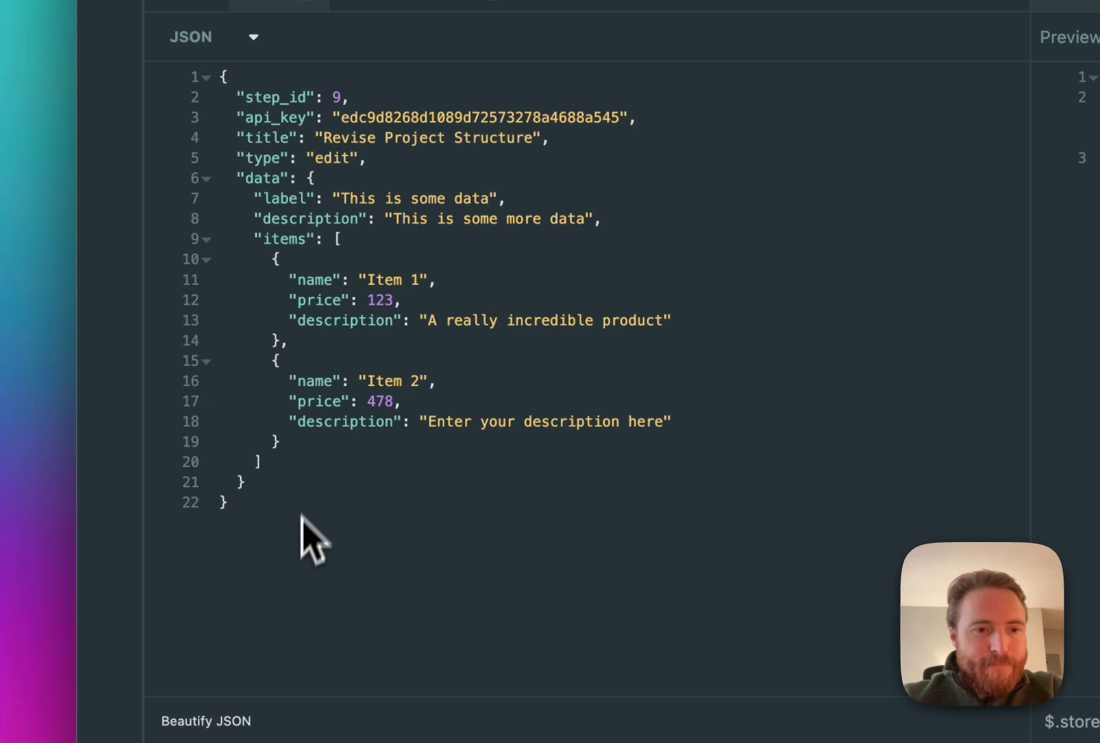
pyautogui.click(441, 265)
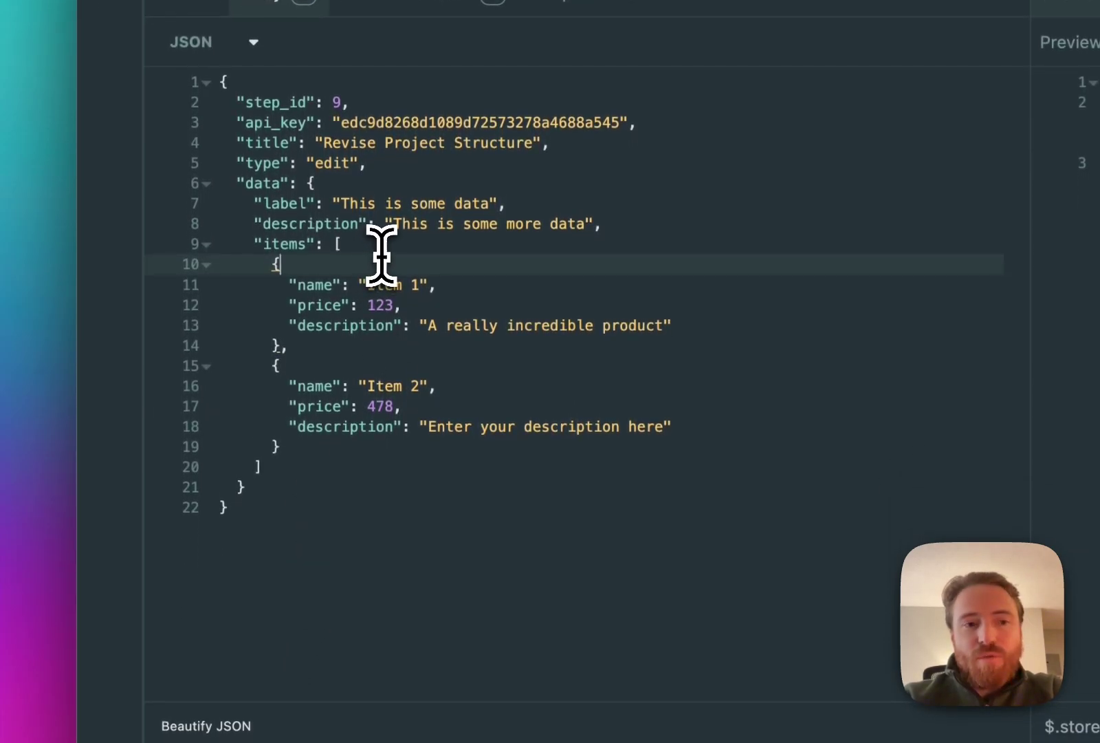
pyautogui.click(357, 243)
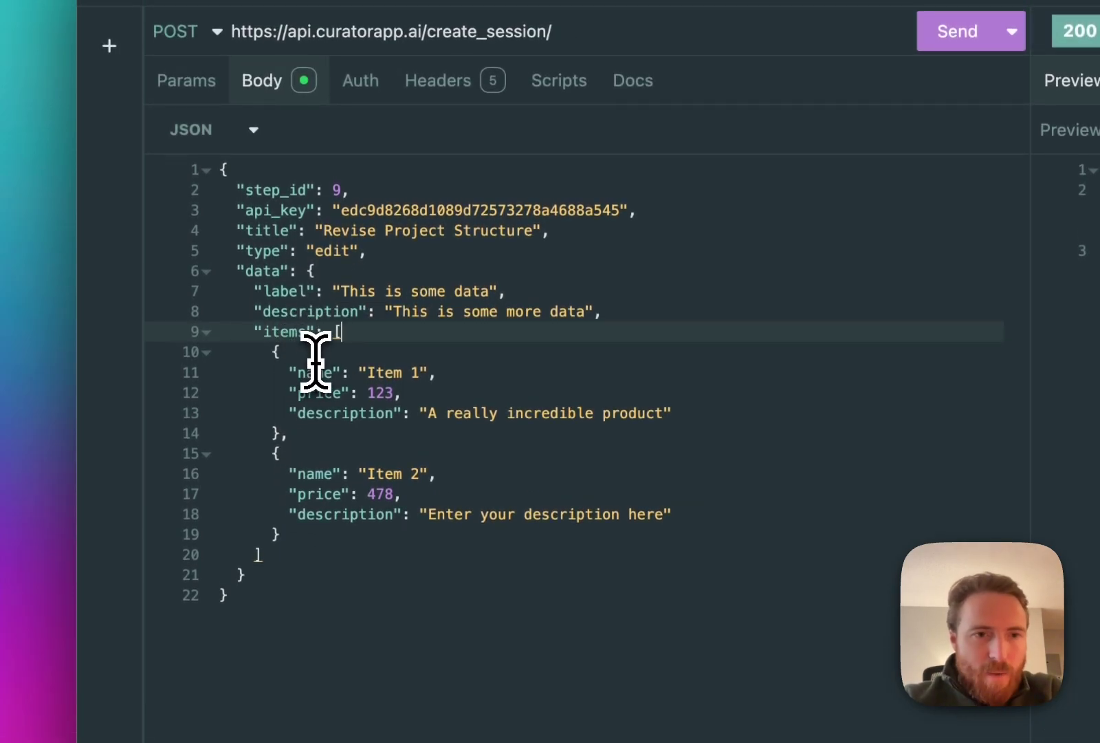
pyautogui.click(318, 372)
pyautogui.click(337, 412)
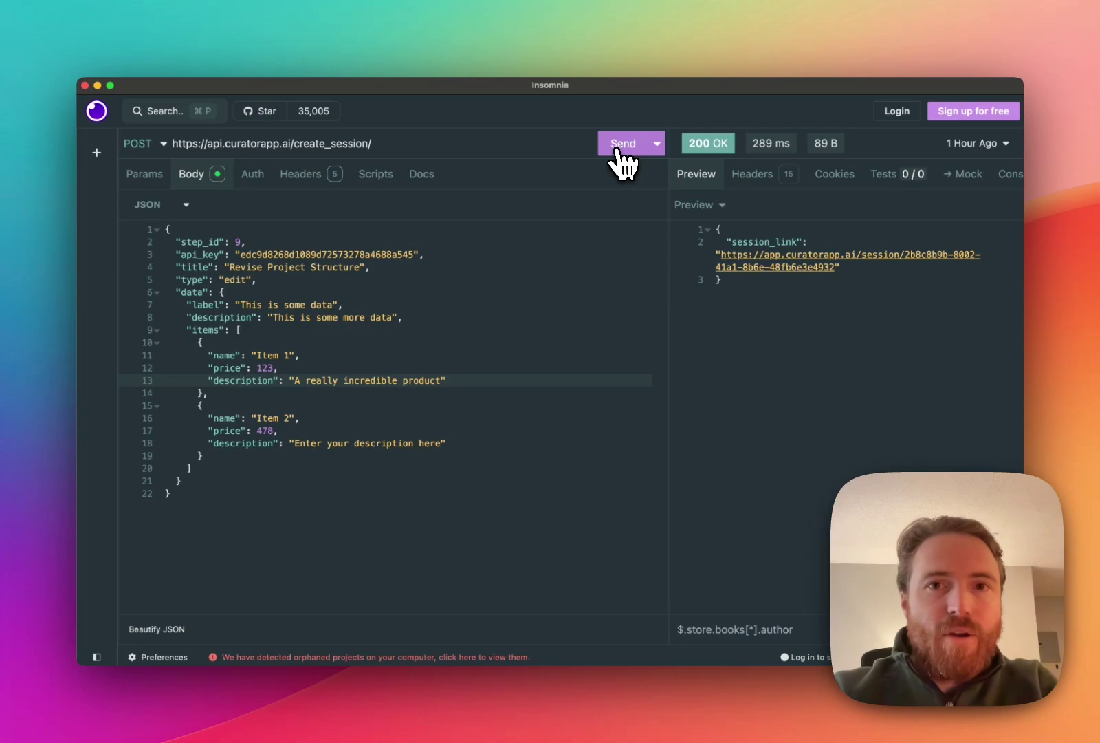
# Resend create_session and select the fresh session_link URL from the 200 OK response.
pyautogui.click(623, 162)
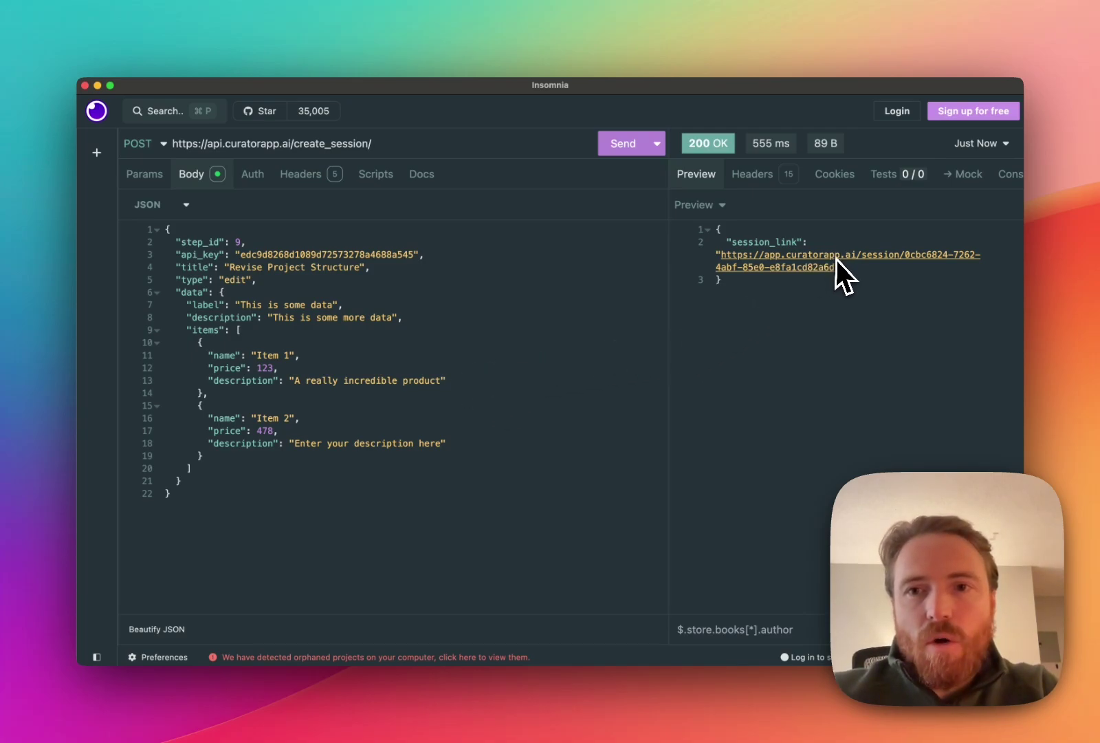
pyautogui.moveTo(835, 268); pyautogui.dragTo(743, 255)
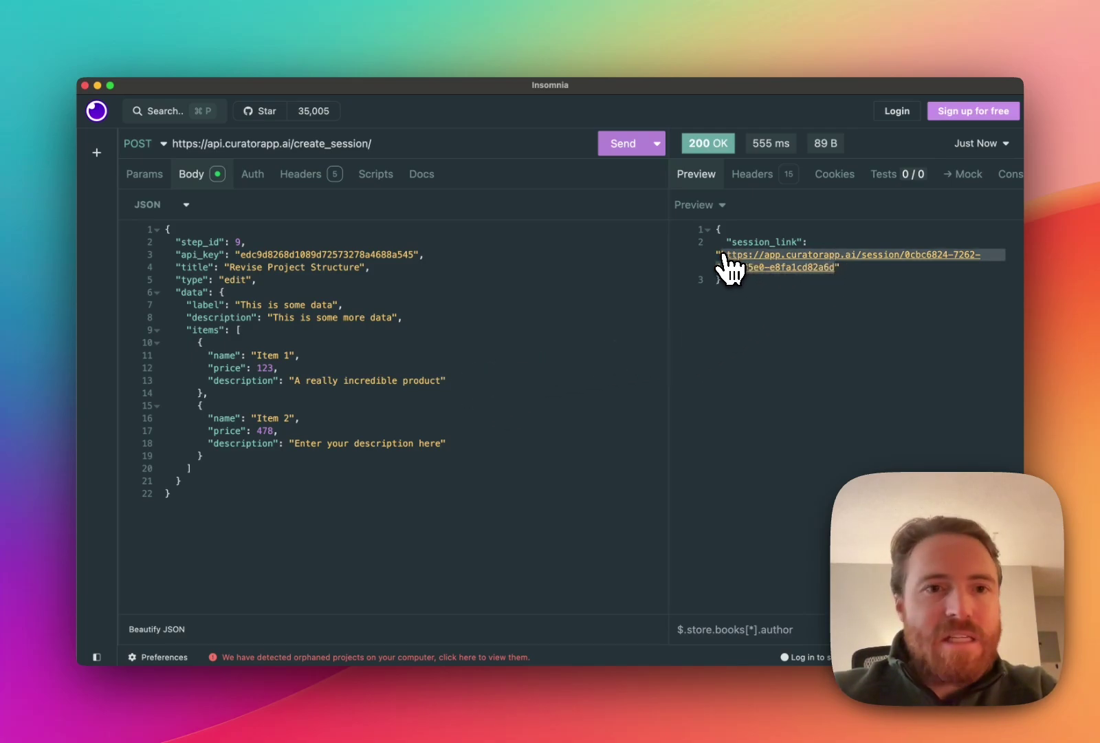
pyautogui.press('super+Tab')
# Load the copied session link in a new tab to open Revise Project Structure.
pyautogui.click(961, 88)
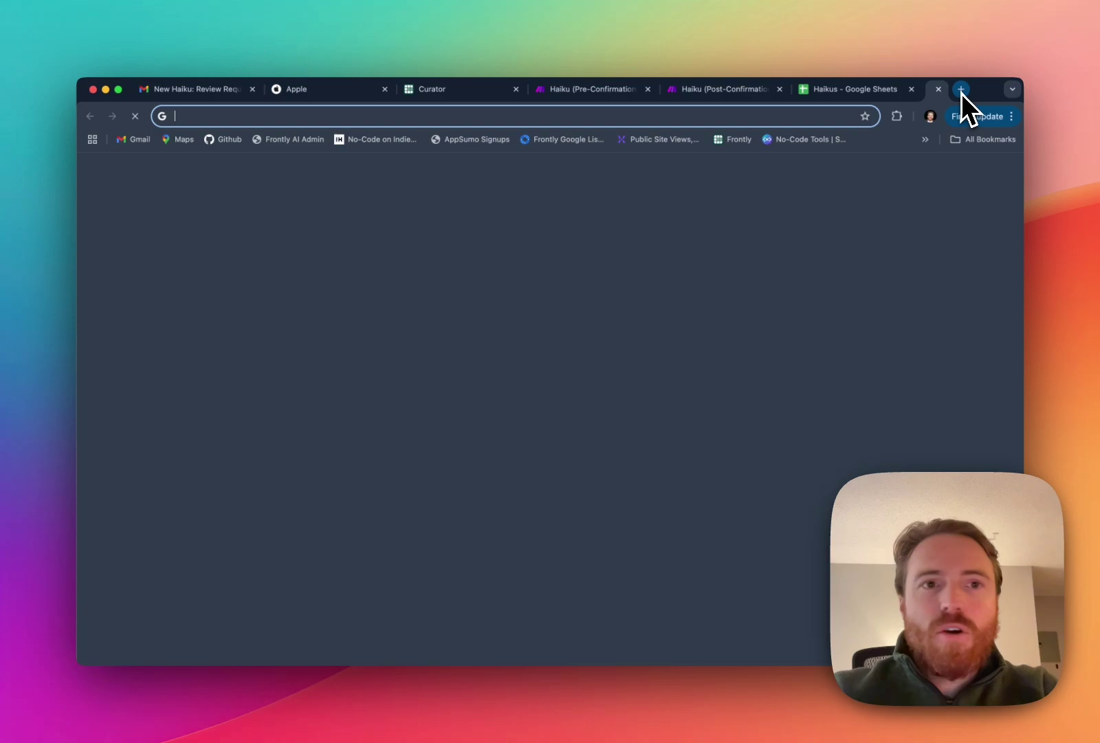
pyautogui.press('Return')
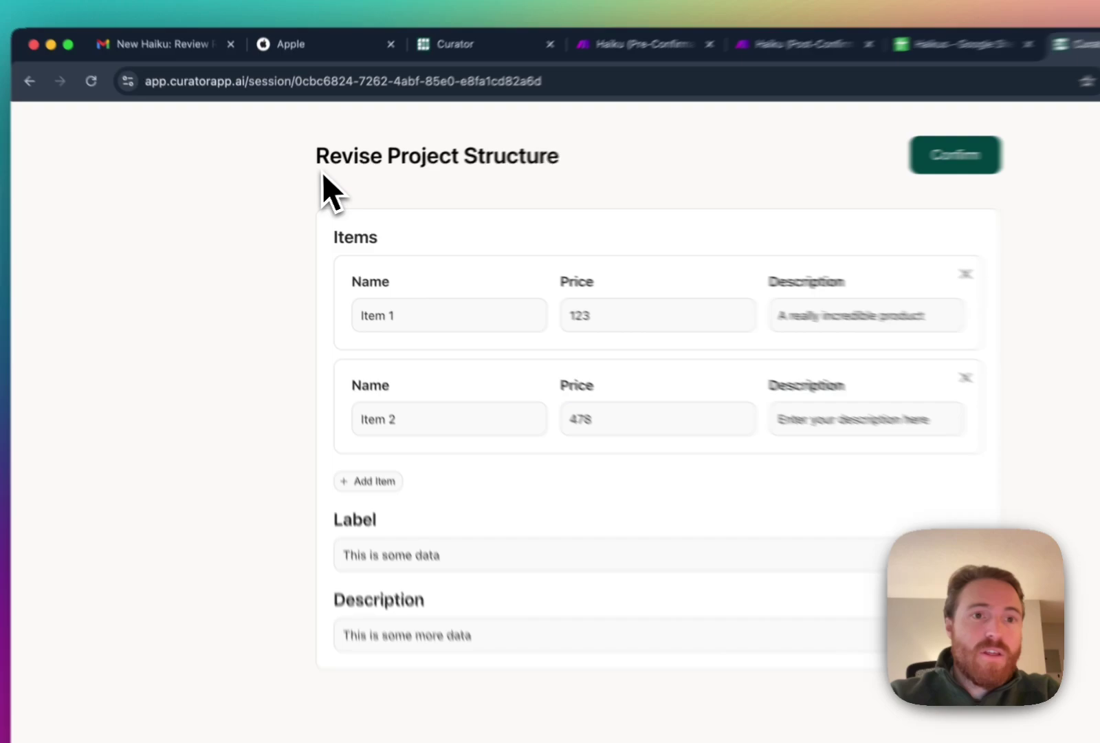
pyautogui.moveTo(304, 172); pyautogui.dragTo(497, 176)
pyautogui.click(498, 174)
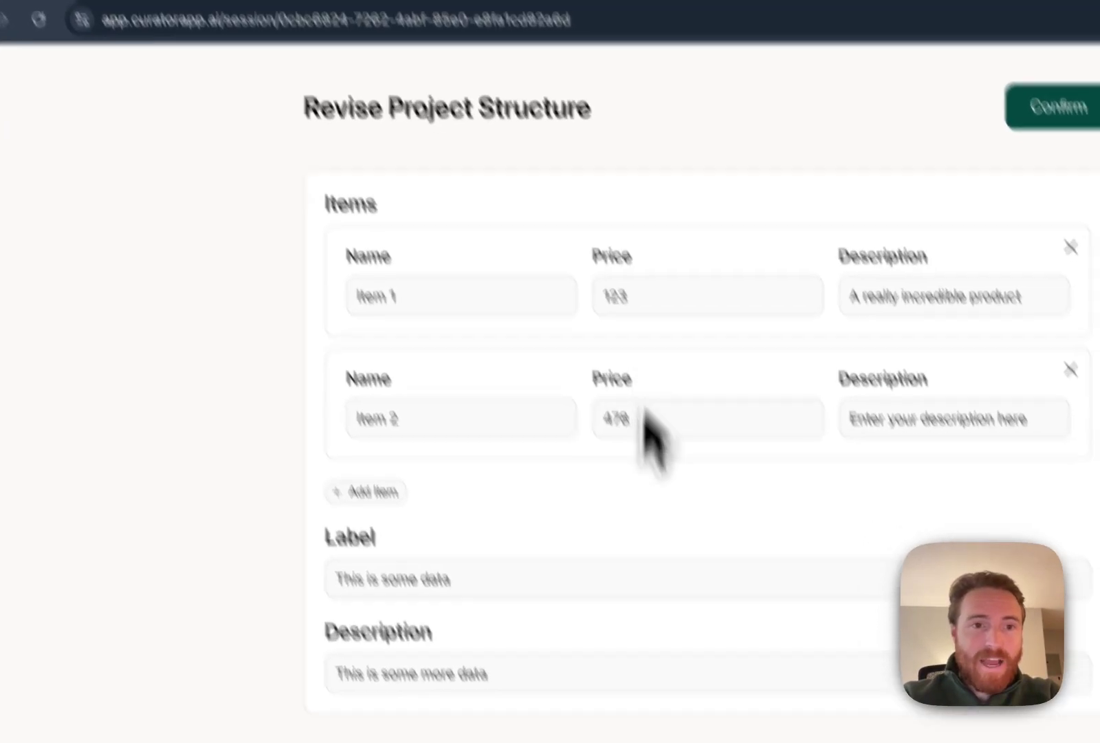
# Try Add Item with test names, delete the third row, and add an empty third item.
pyautogui.click(320, 363)
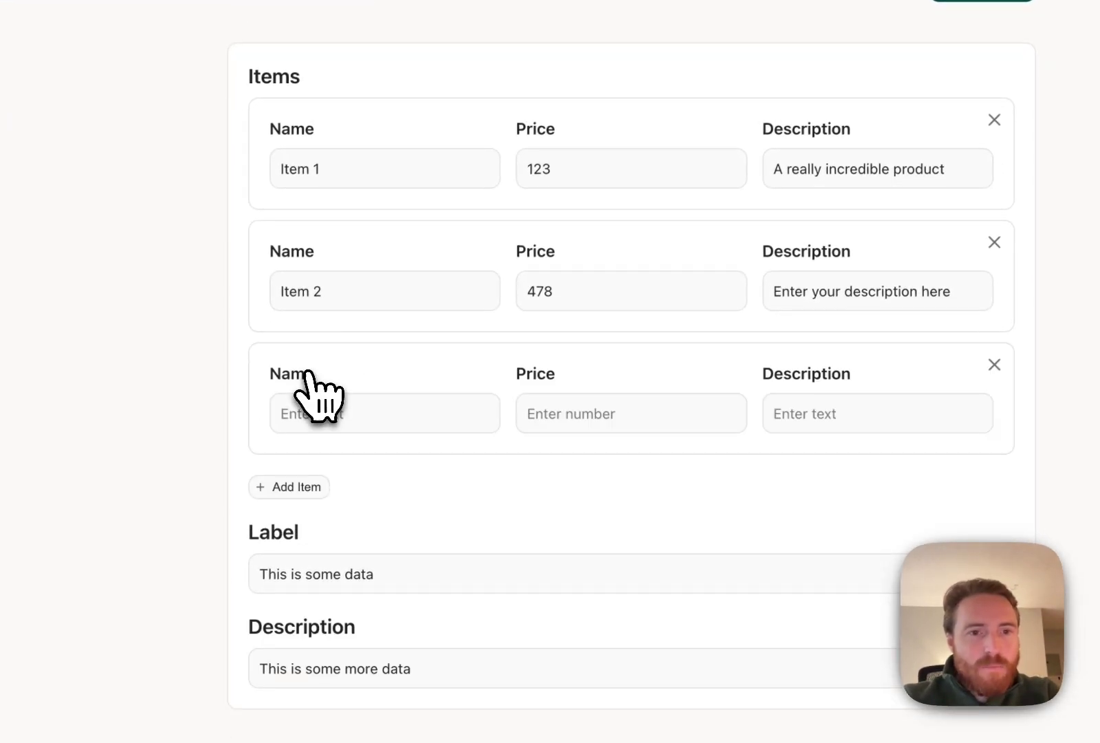
pyautogui.click(370, 341)
pyautogui.write('adks fj;aldksj')
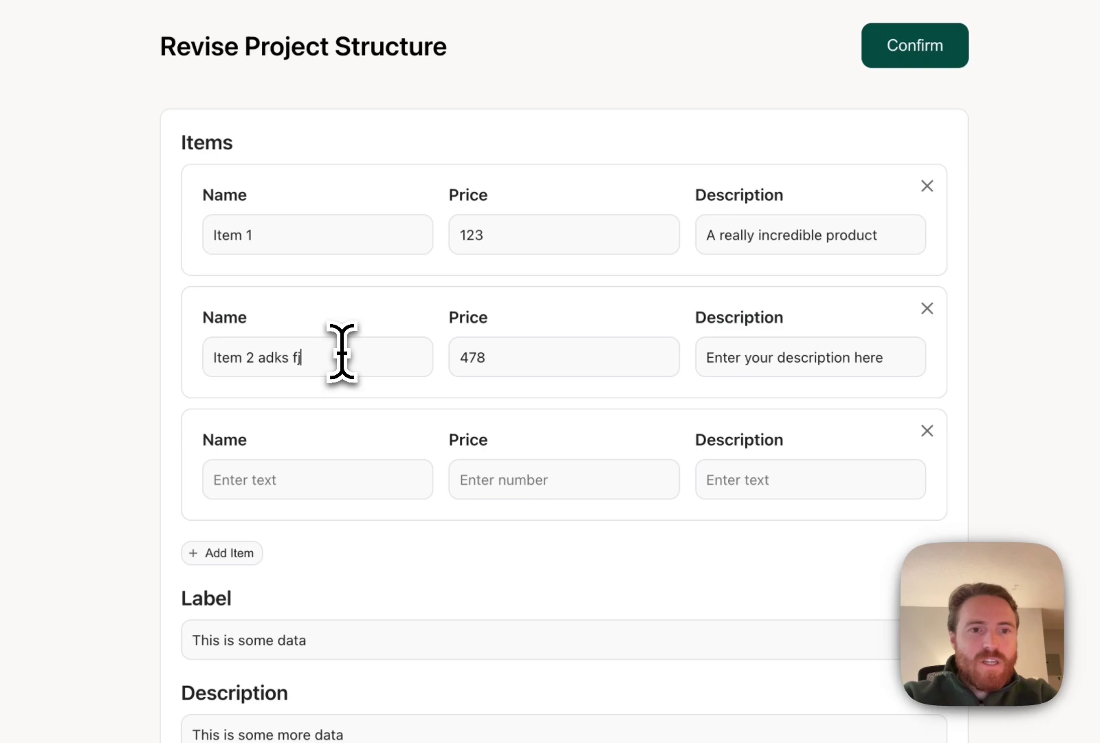
pyautogui.click(277, 466)
pyautogui.write('kds')
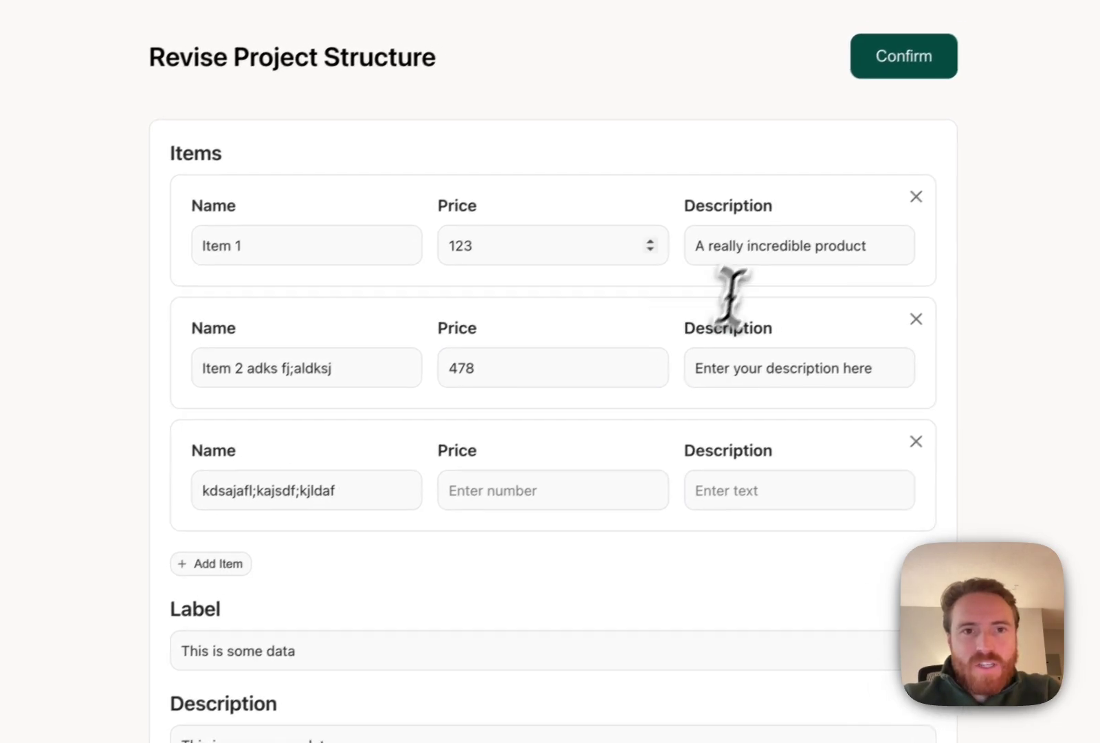
pyautogui.write('ajafl;kajsdf;kjldaf')
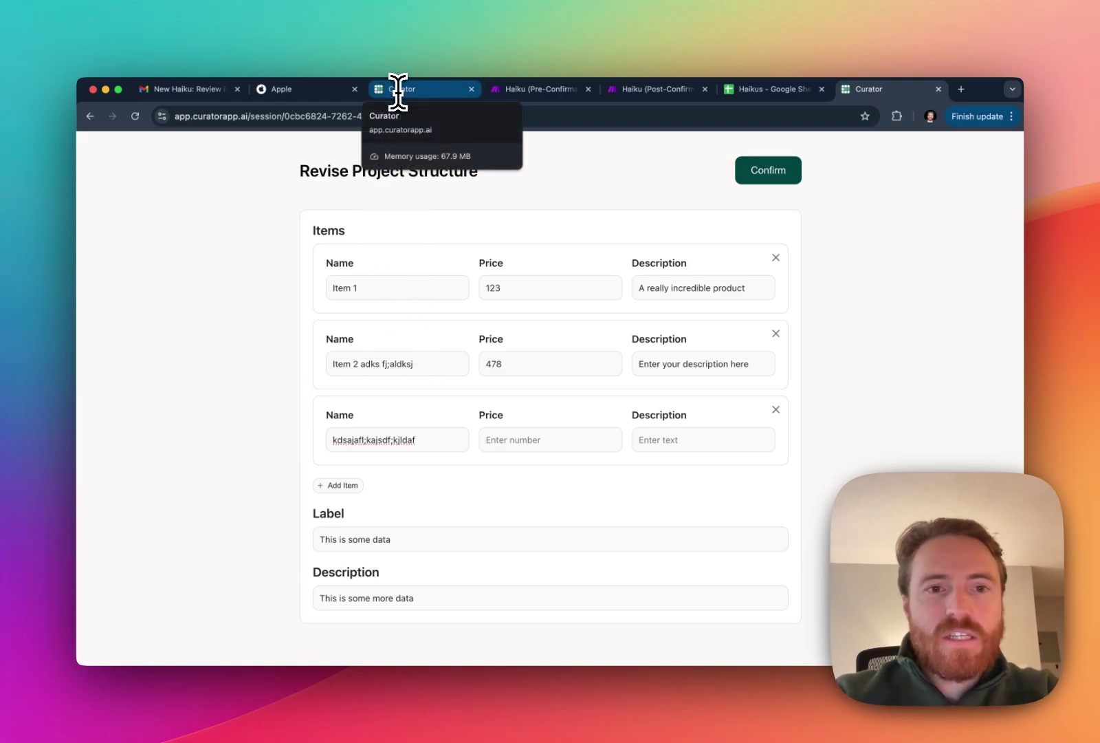
pyautogui.click(775, 409)
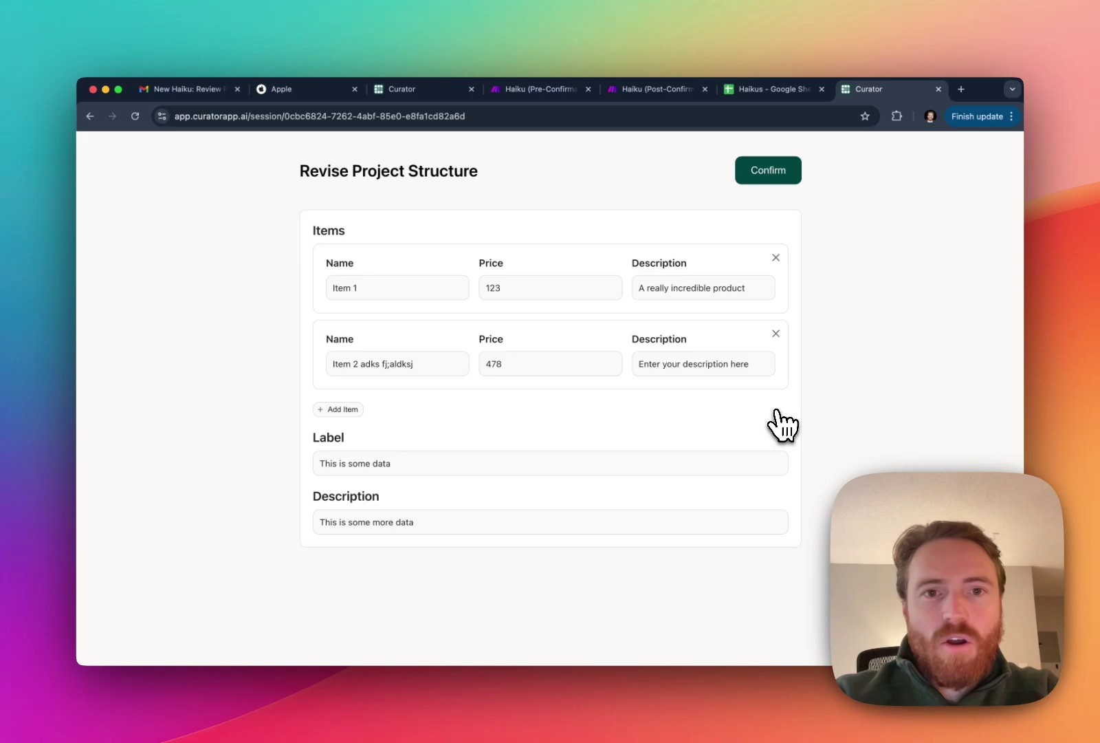
pyautogui.click(340, 409)
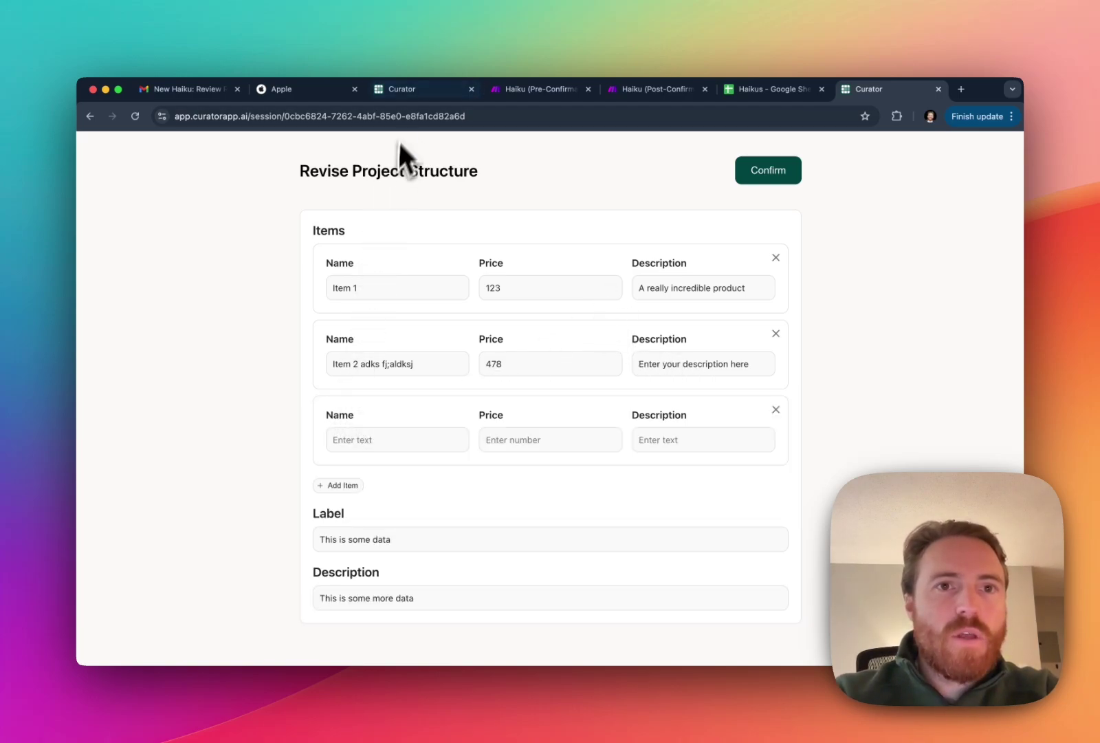
pyautogui.click(403, 92)
# Reload the step 9 admin page and switch the items Display Component from Table to List.
pyautogui.click(391, 121)
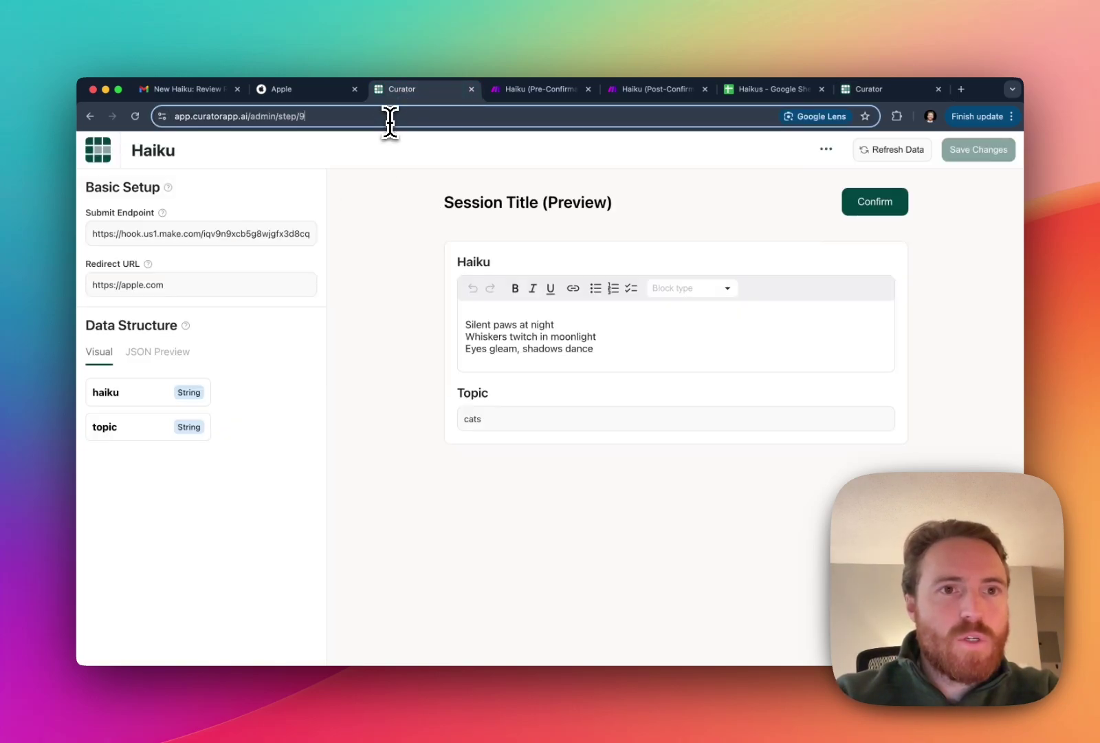
pyautogui.press('Return')
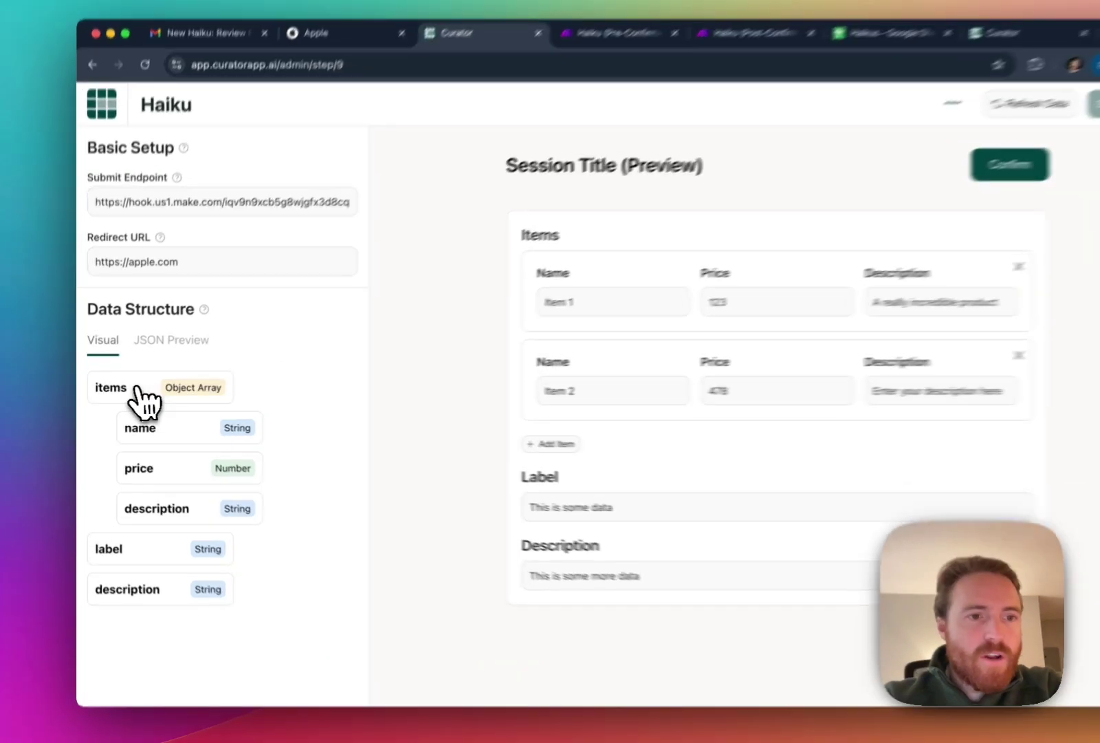
pyautogui.click(135, 394)
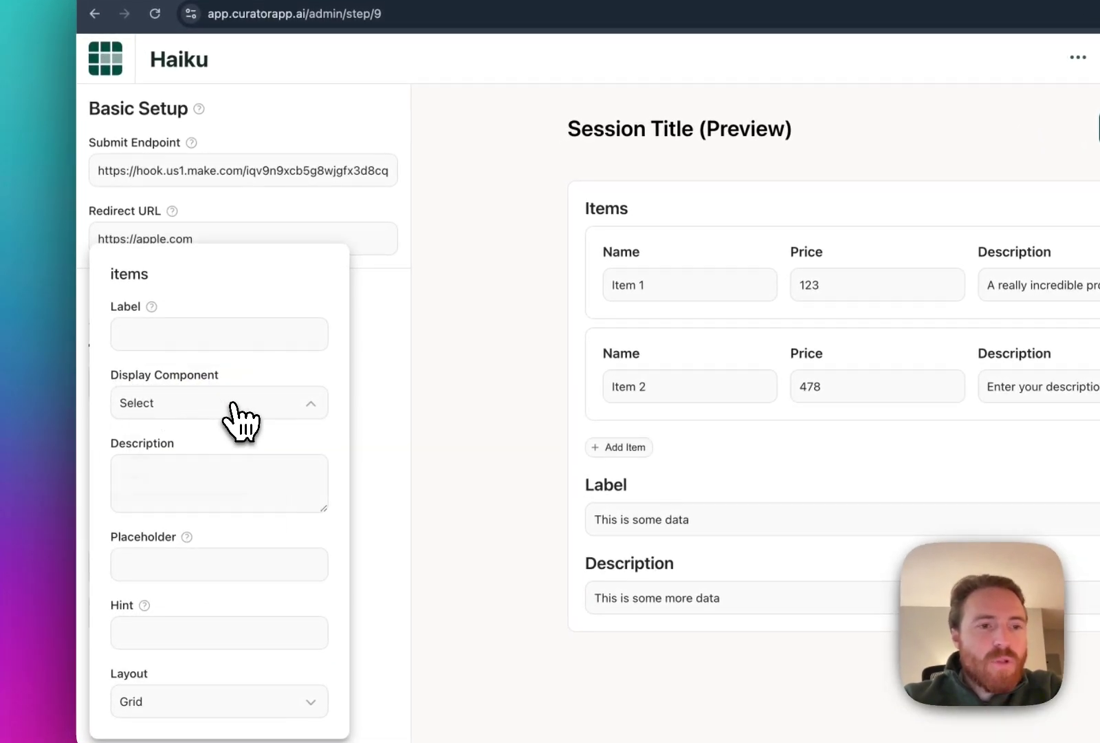
pyautogui.click(231, 404)
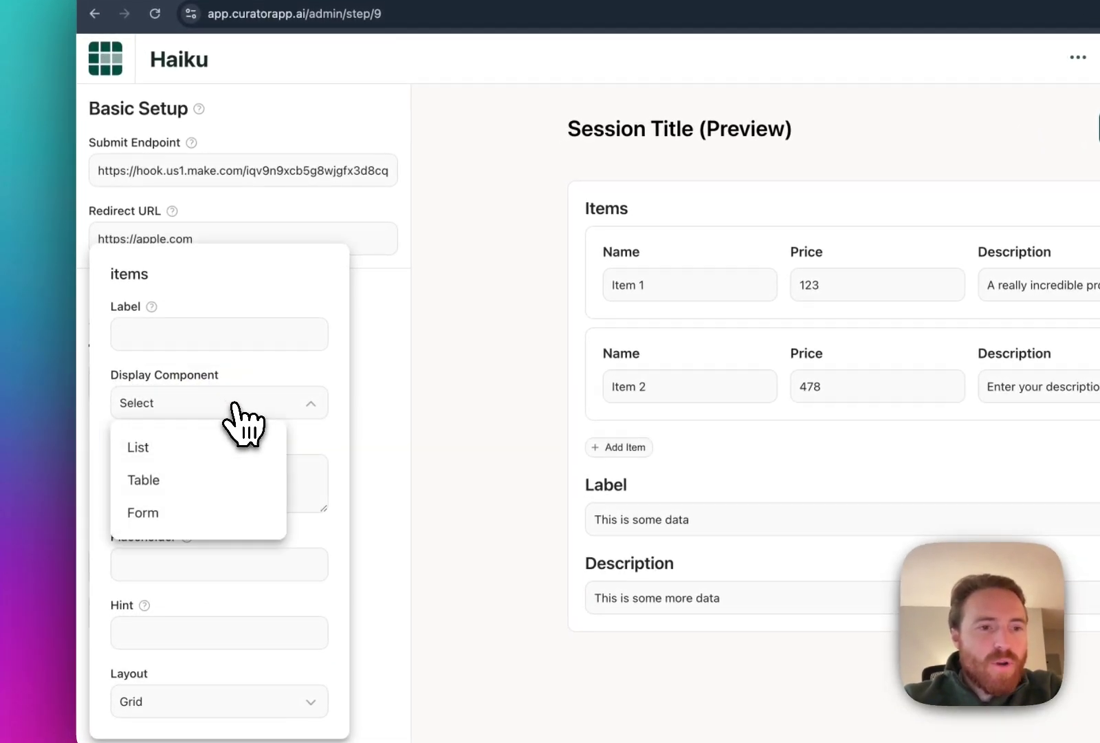
pyautogui.click(192, 478)
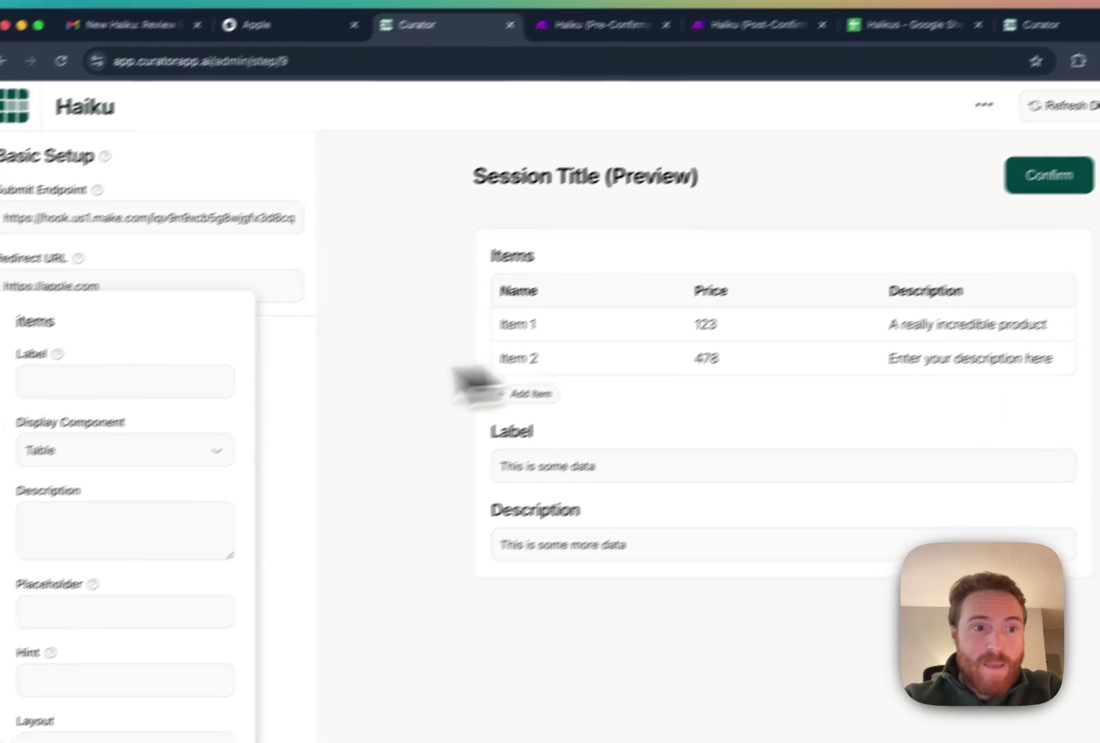
pyautogui.click(130, 453)
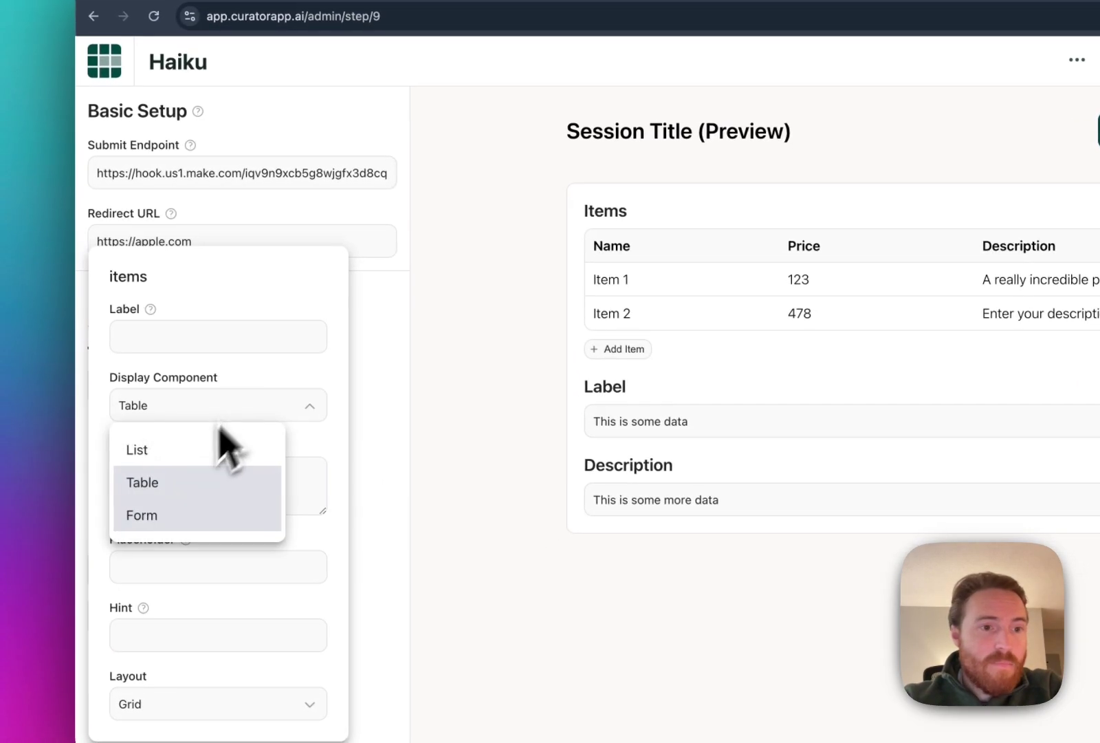
pyautogui.click(160, 450)
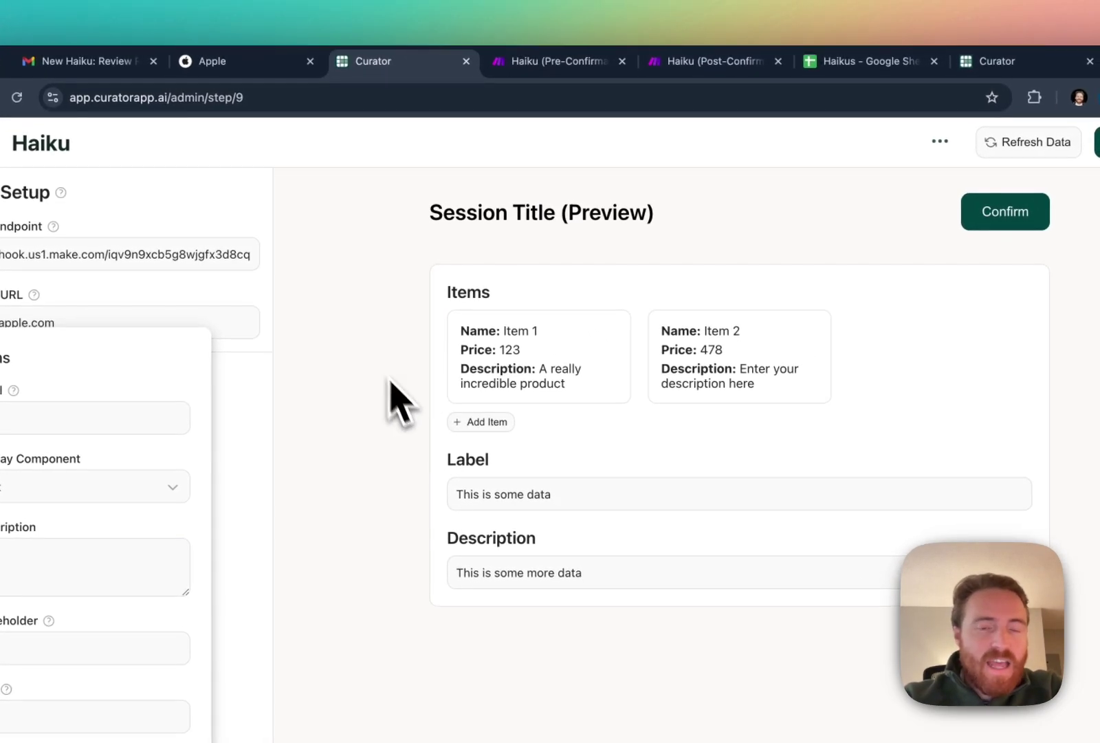
# Save the items list display settings and add a new empty item card to the review session.
pyautogui.click(340, 417)
pyautogui.click(1098, 142)
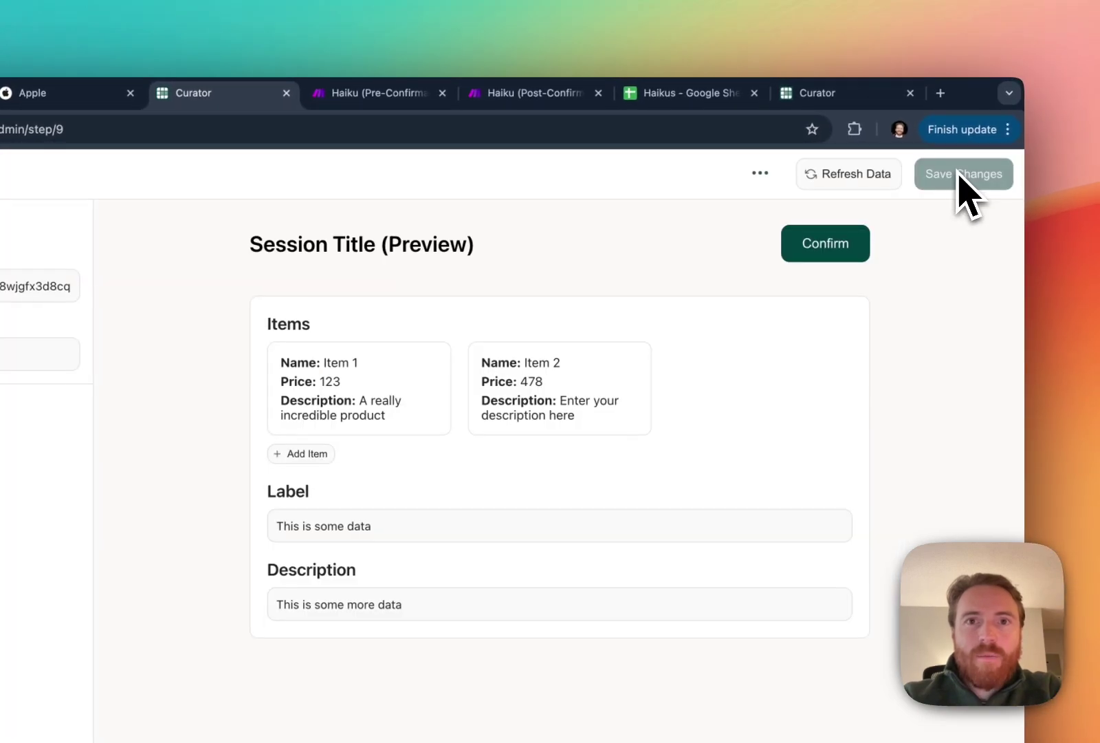
pyautogui.click(801, 95)
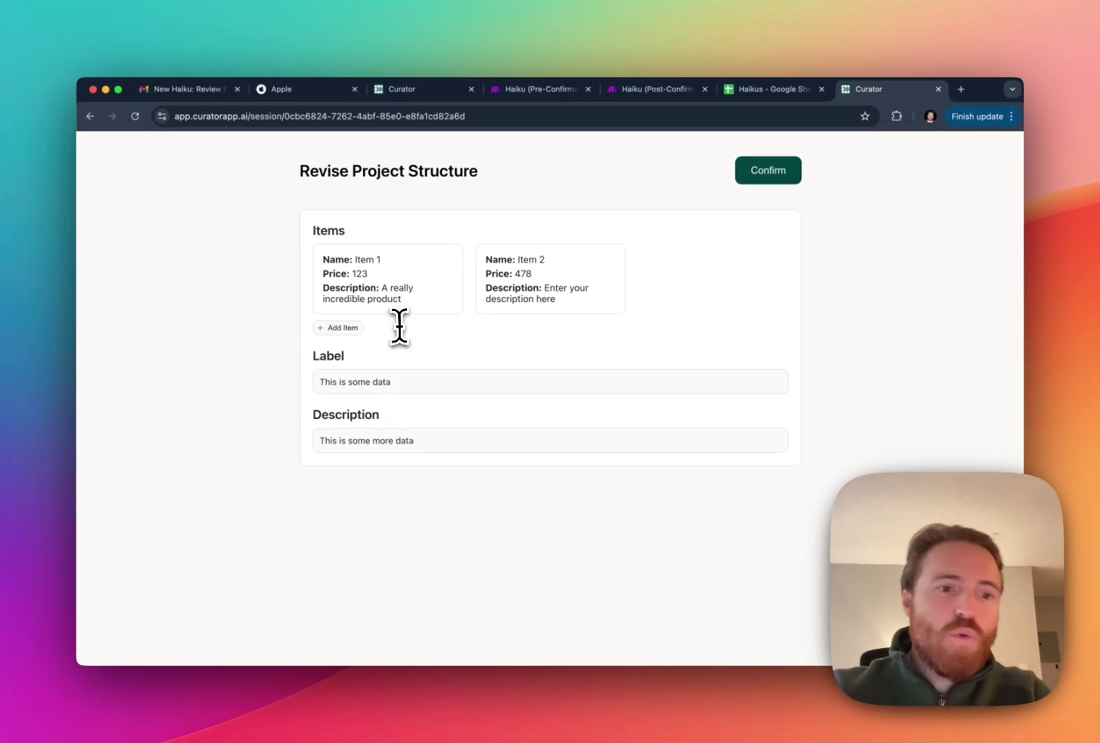
pyautogui.click(339, 327)
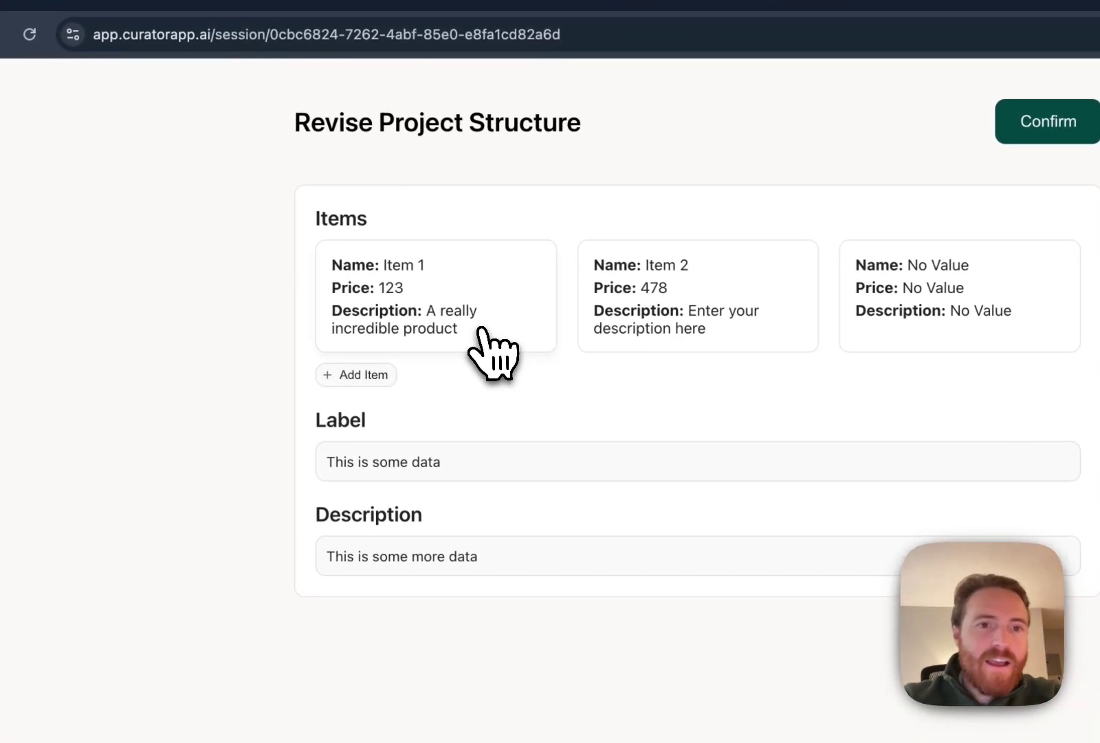
# Open Item 1, return to All Items, and type 'k j' into the Label field.
pyautogui.click(465, 317)
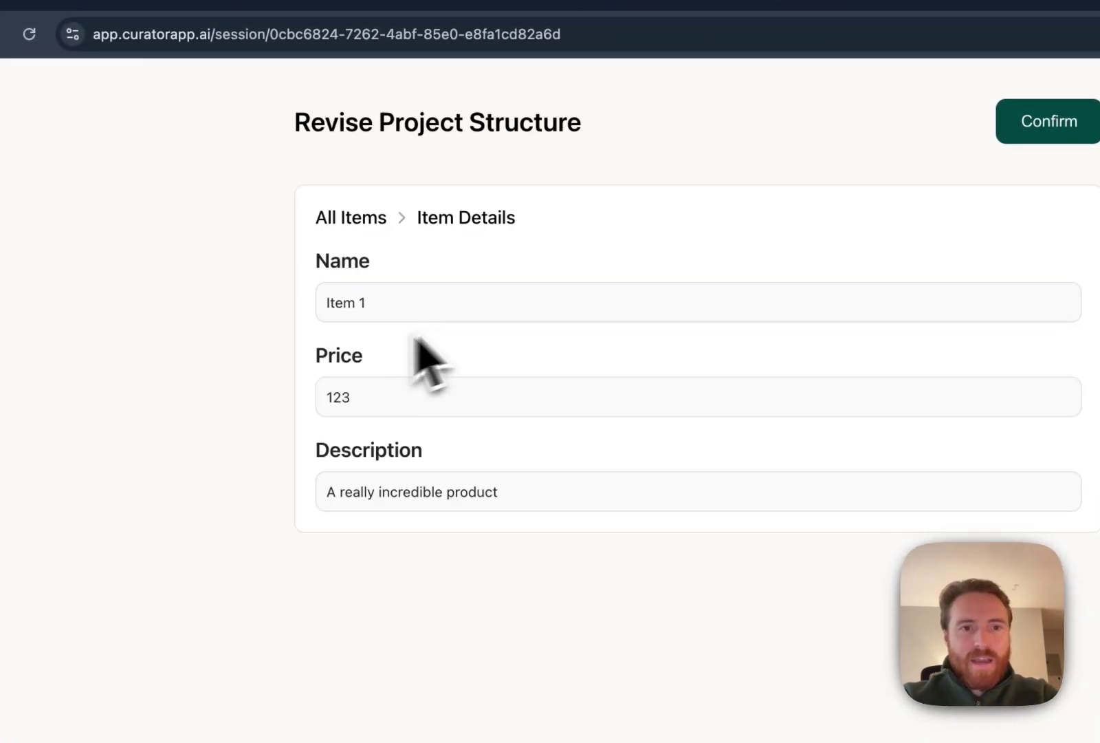
pyautogui.click(359, 218)
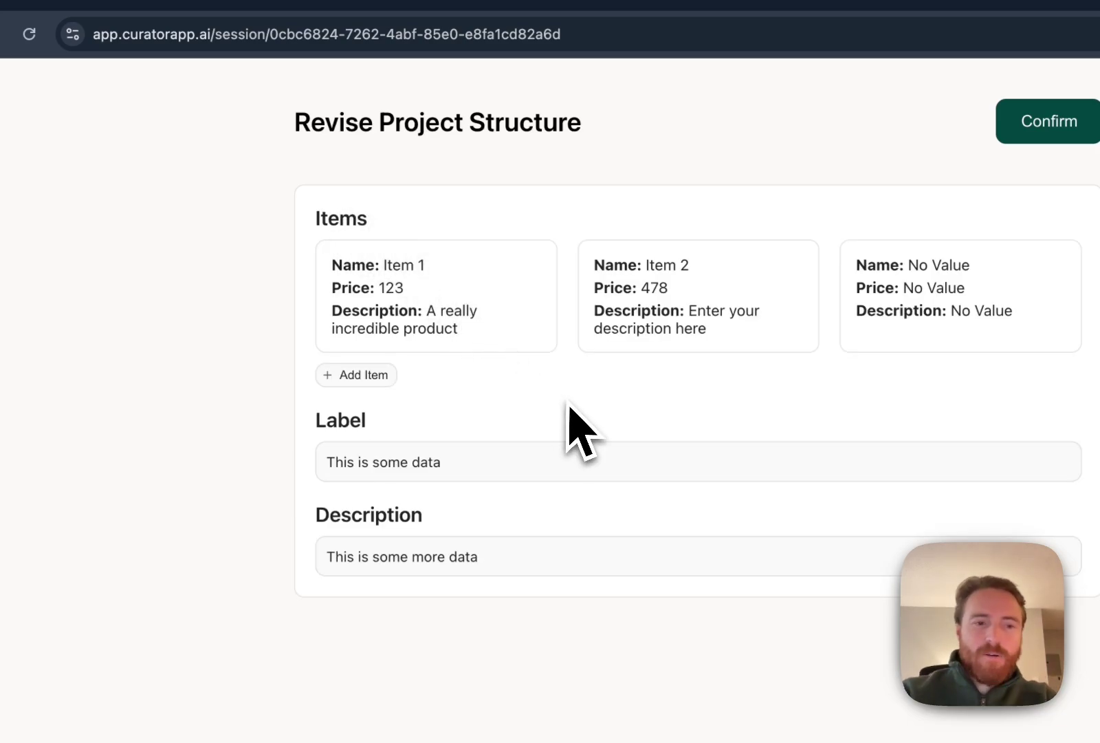
pyautogui.click(509, 465)
pyautogui.write('k jakslj;asldkfj;adklfdj')
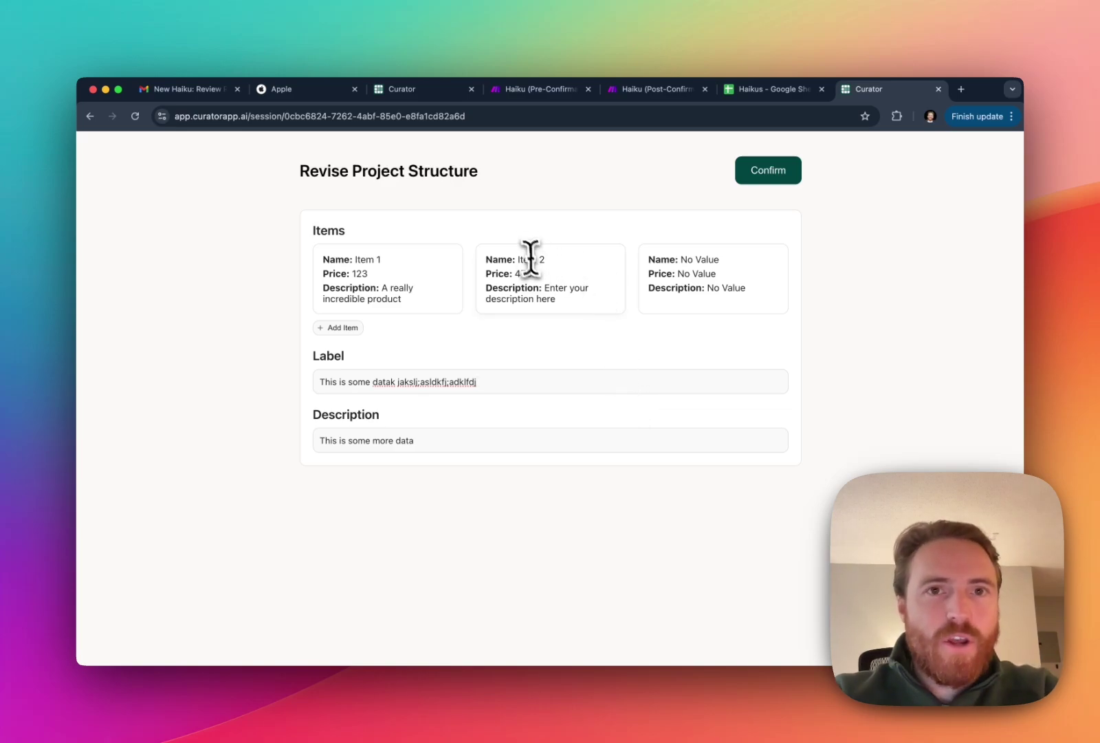
# Open the new step 10 page from the Steps list and copy its sample create_session request JSON.
pyautogui.click(514, 97)
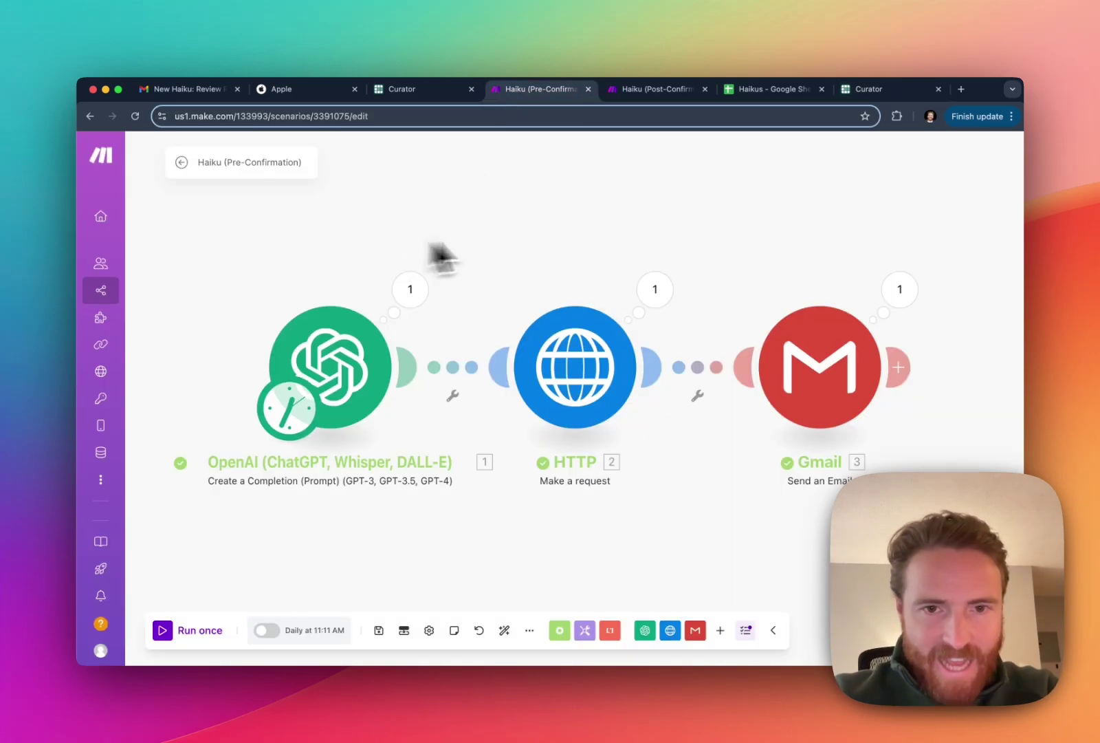
pyautogui.click(414, 96)
pyautogui.click(109, 165)
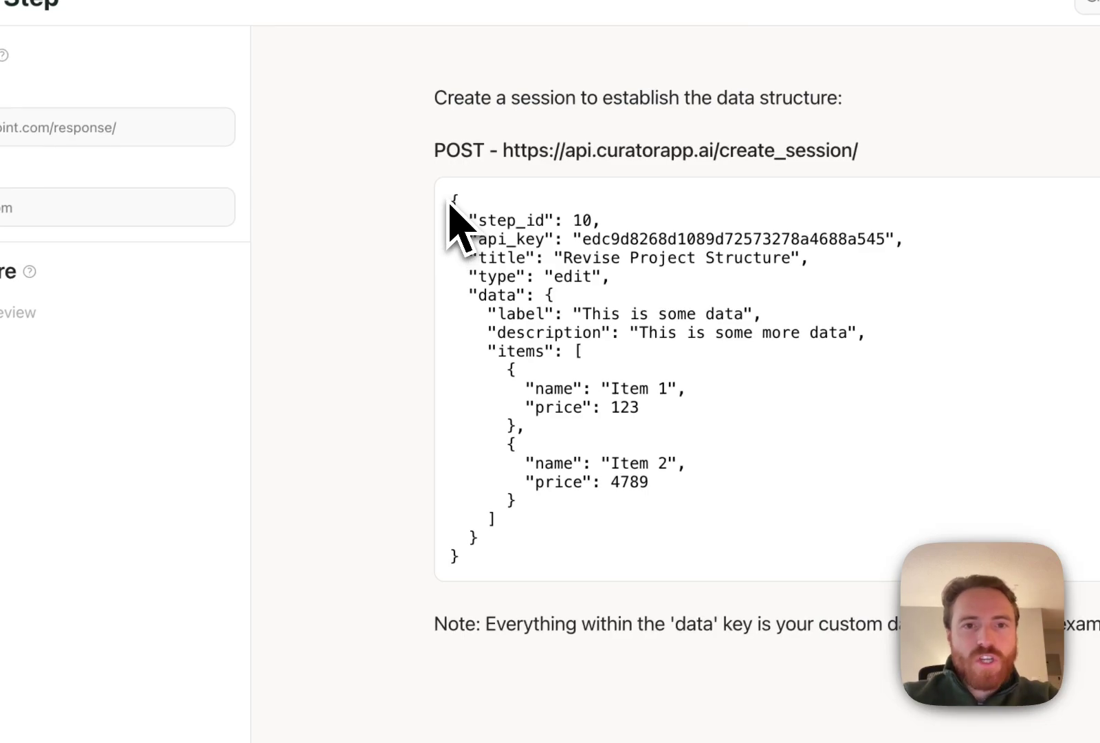
pyautogui.moveTo(451, 202); pyautogui.dragTo(582, 561)
pyautogui.click(583, 595)
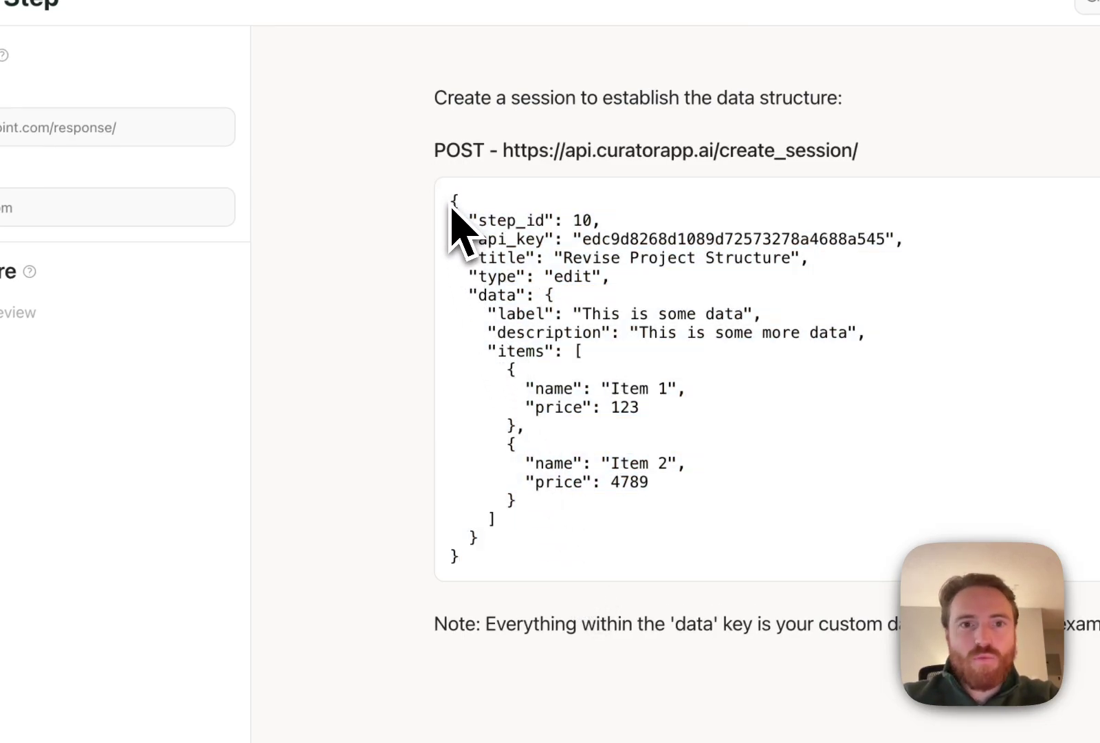
pyautogui.moveTo(451, 201); pyautogui.dragTo(546, 564)
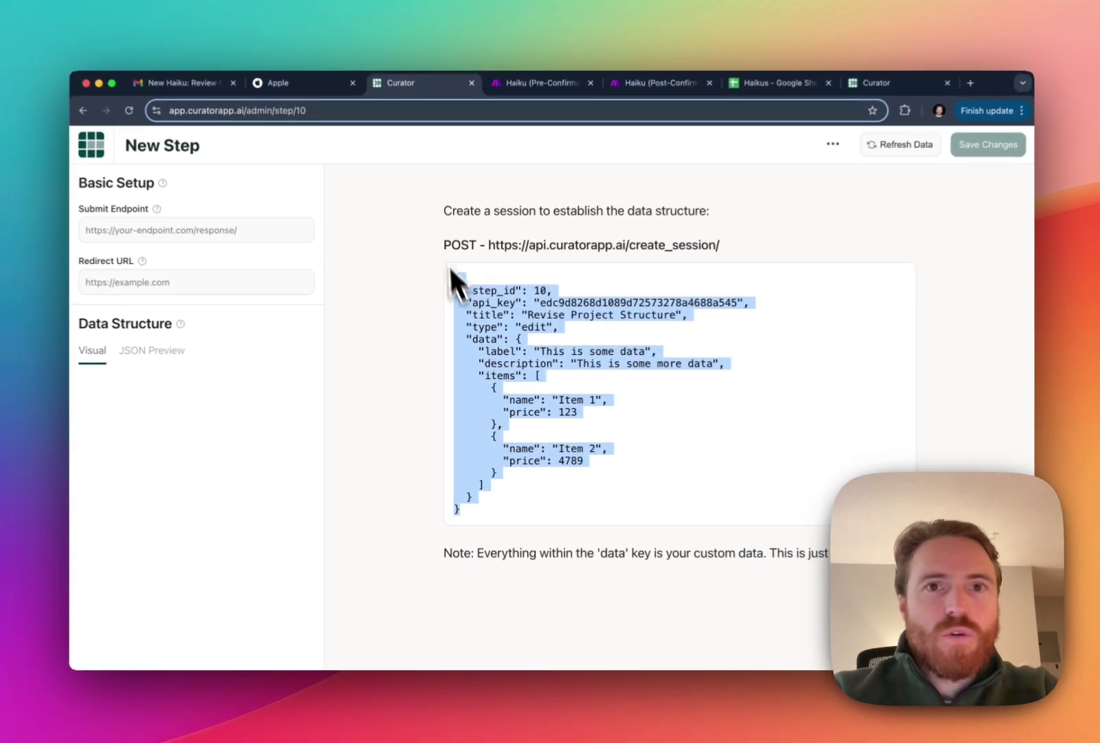
# Replace the HTTP module's request content with the copied step 10 sample JSON and save it.
pyautogui.click(557, 87)
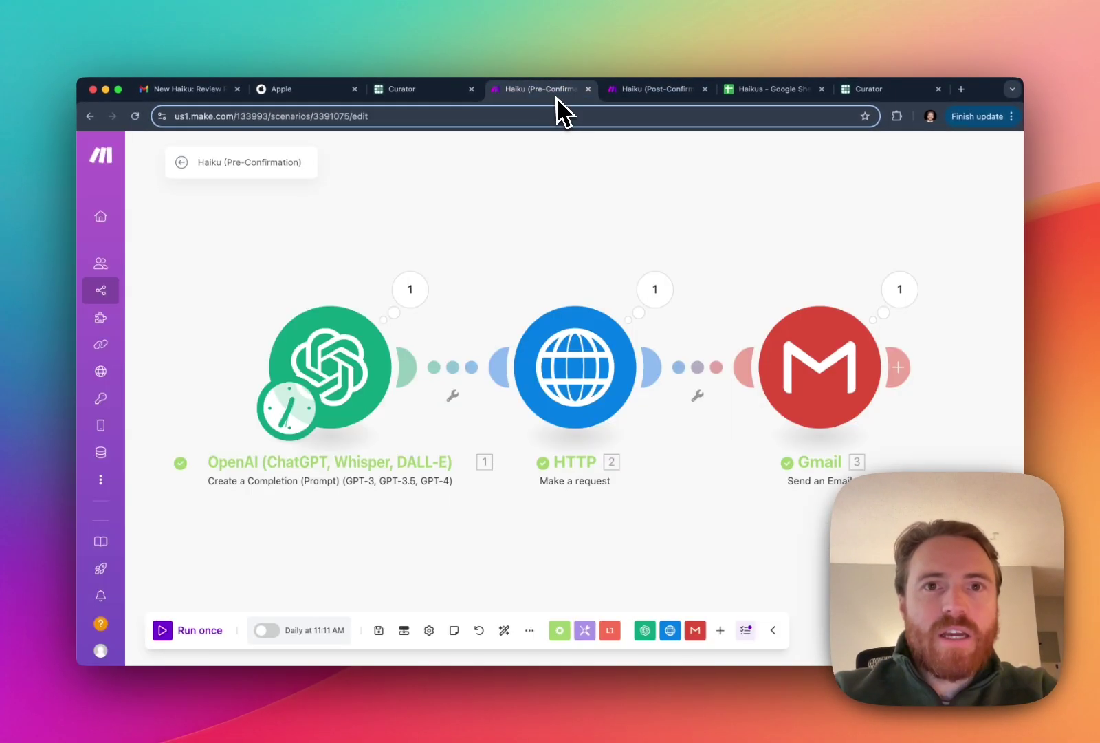
pyautogui.click(570, 380)
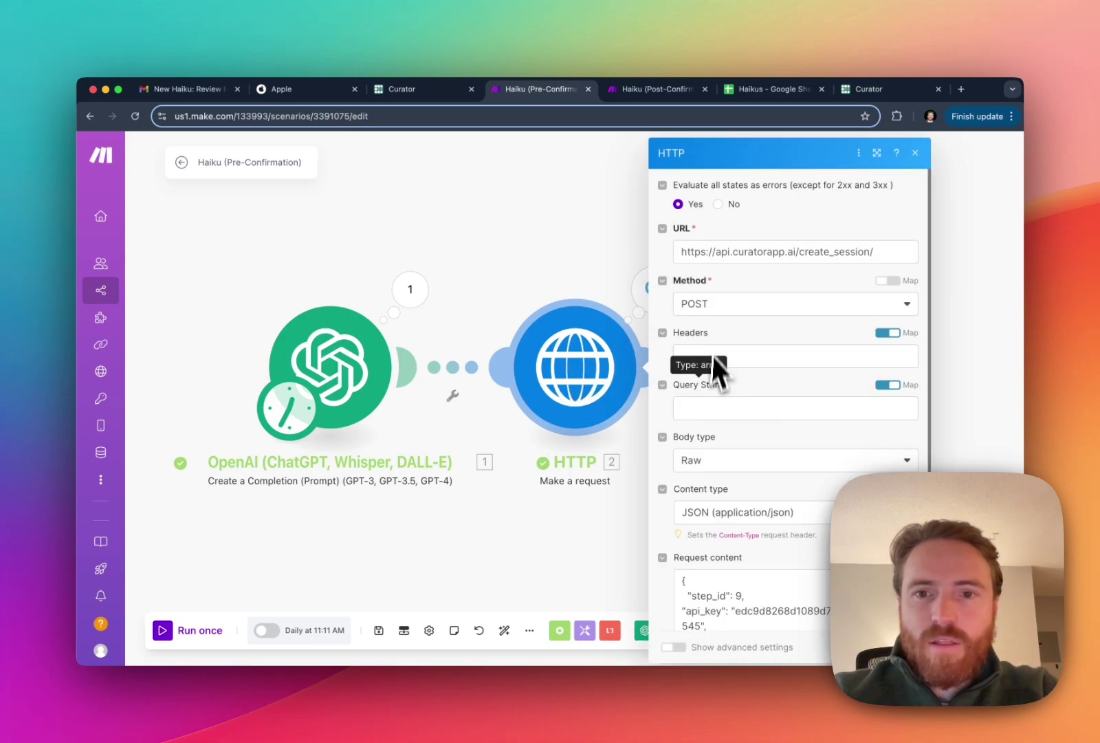
pyautogui.scroll(-6, 724, 391)
pyautogui.click(760, 444)
pyautogui.press('cmd+a')
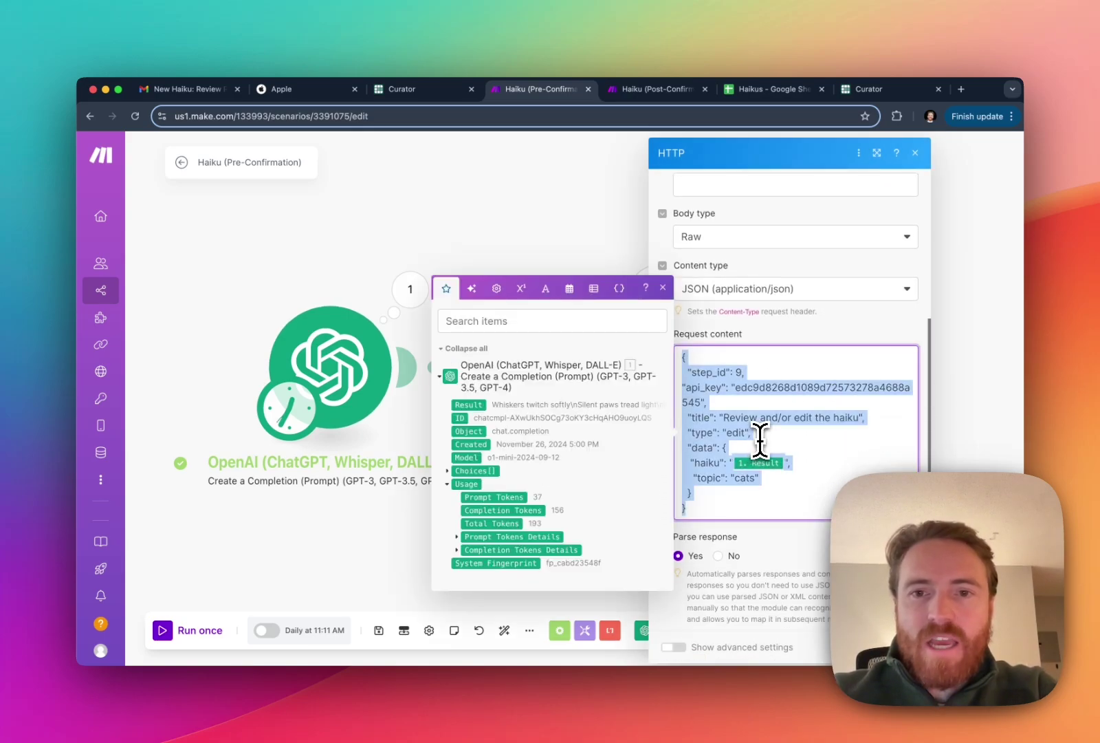
pyautogui.press('cmd+v')
pyautogui.scroll(3, 748, 503)
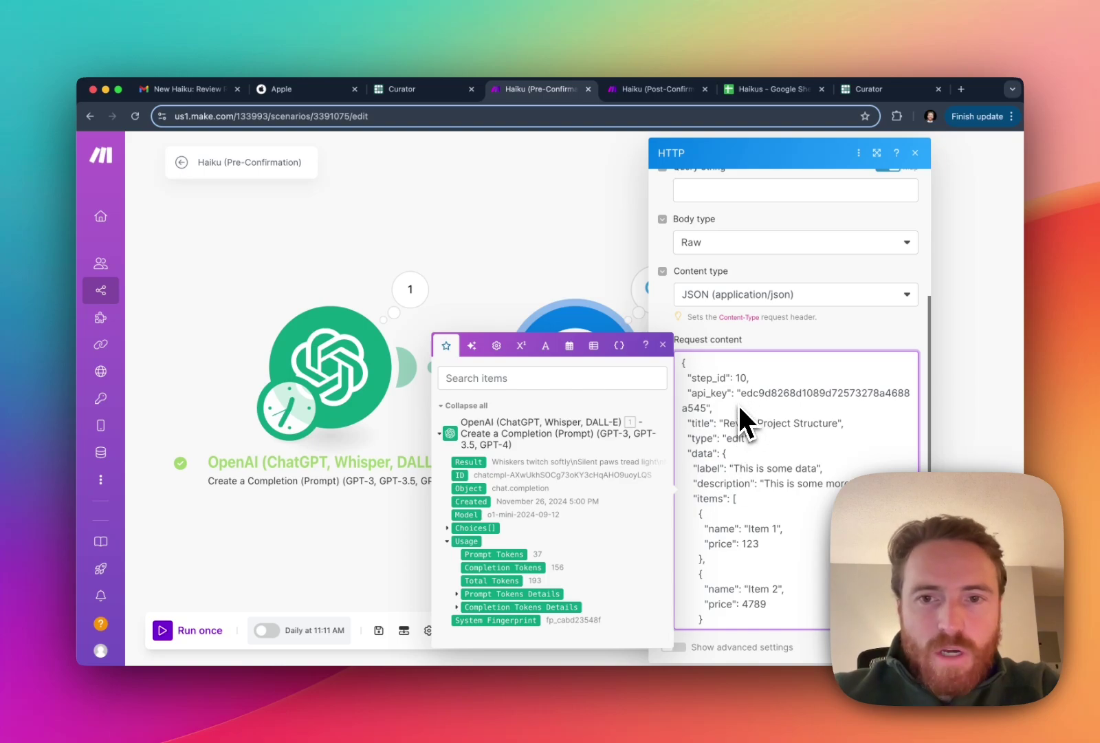
pyautogui.scroll(1, 741, 404)
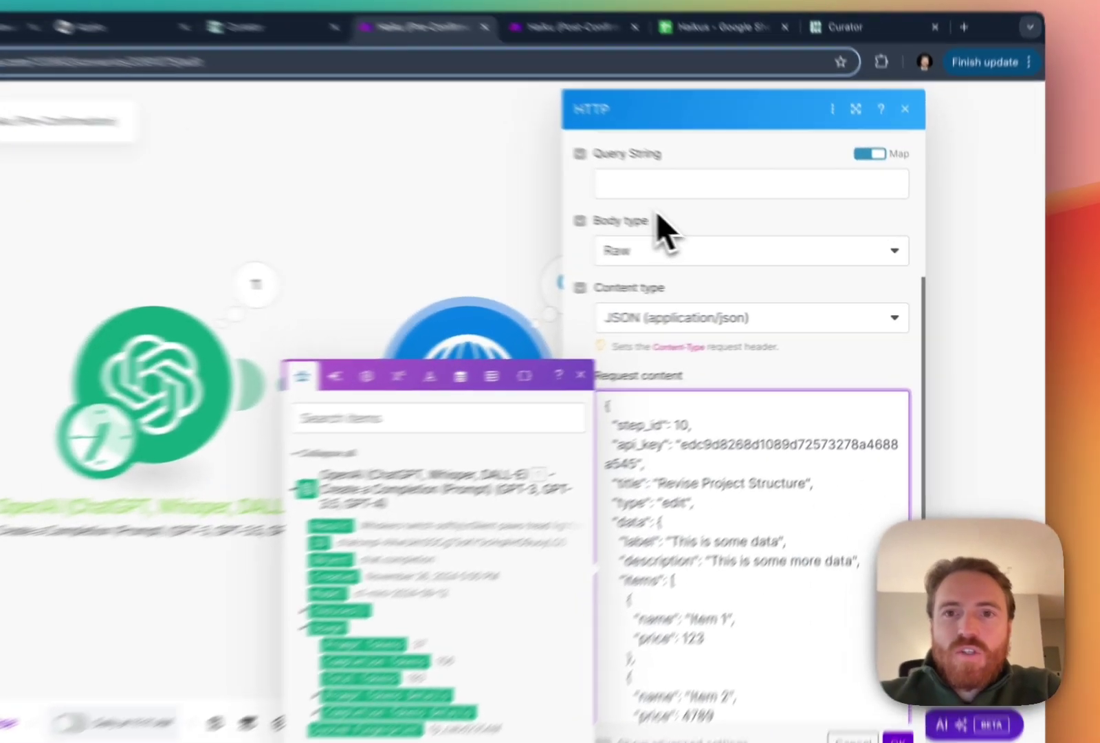
pyautogui.click(736, 245)
pyautogui.scroll(-3, 643, 405)
pyautogui.scroll(7, 643, 405)
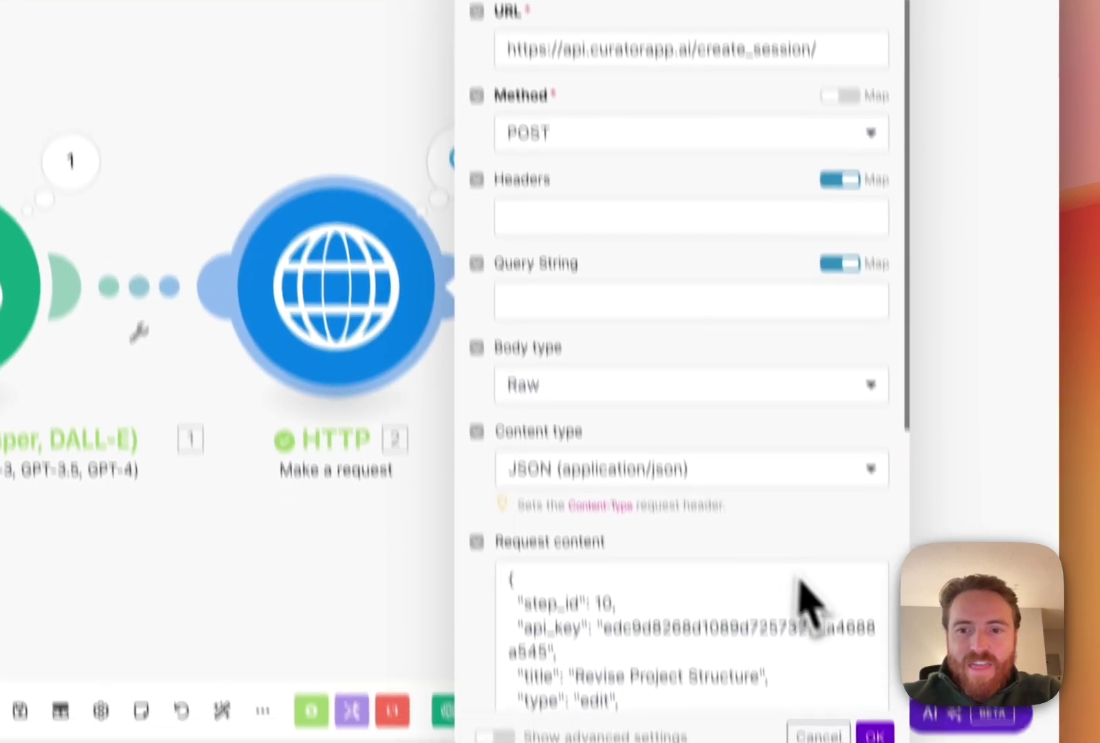
pyautogui.click(870, 732)
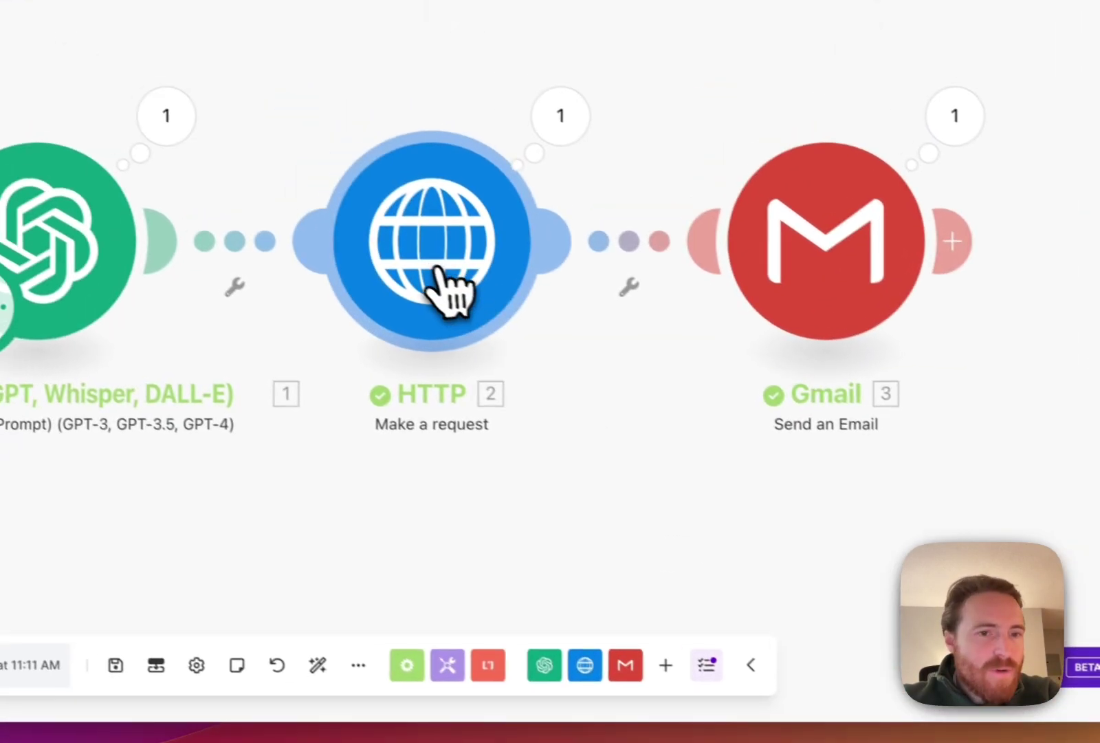
# Review the HTTP module's POST URL and raw application/json body, then close its settings.
pyautogui.click(453, 284)
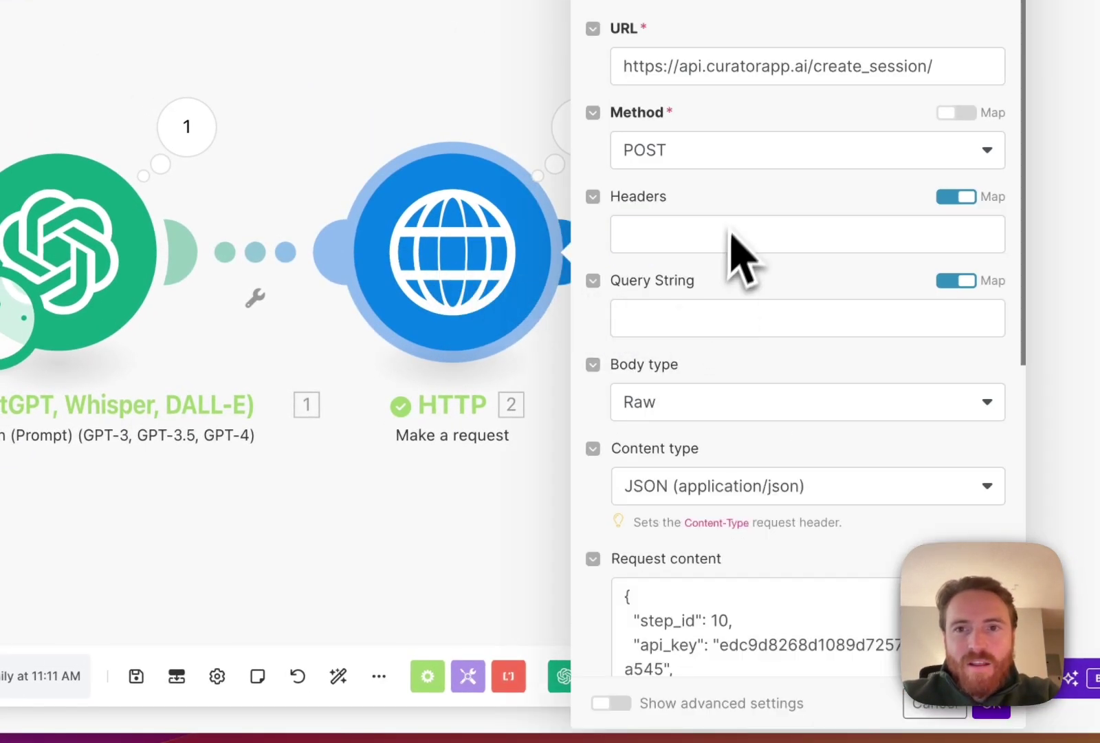
pyautogui.scroll(-4, 743, 244)
pyautogui.scroll(-5, 757, 330)
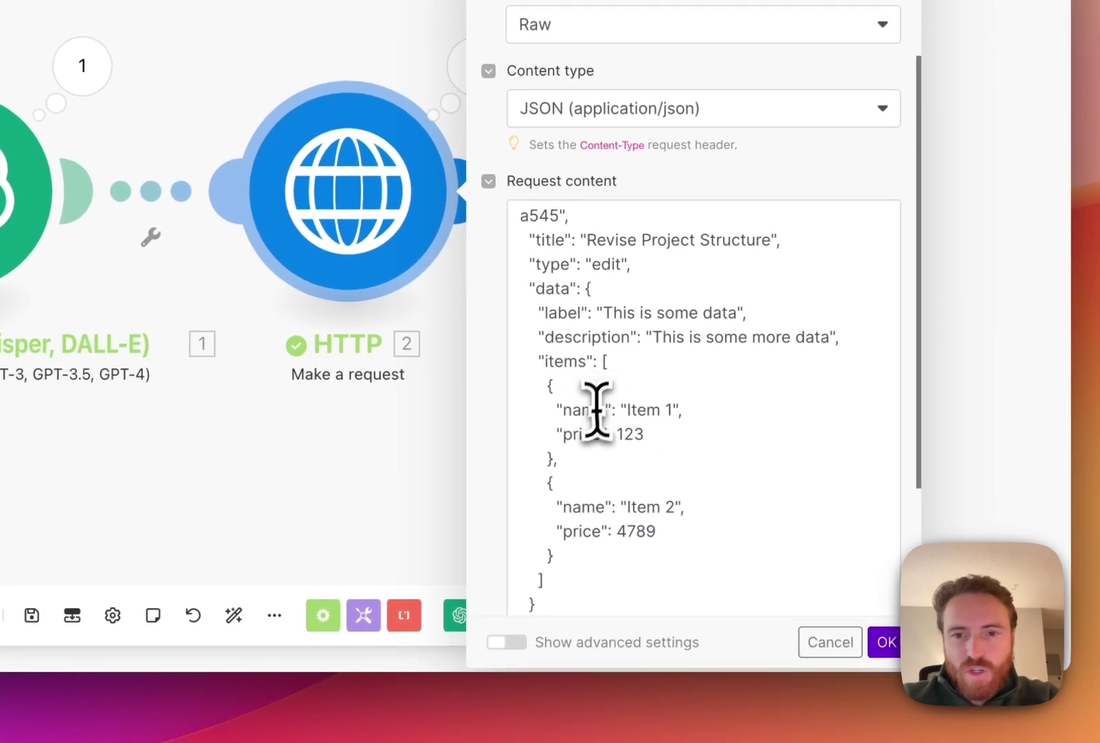
pyautogui.click(694, 410)
pyautogui.scroll(-2, 602, 433)
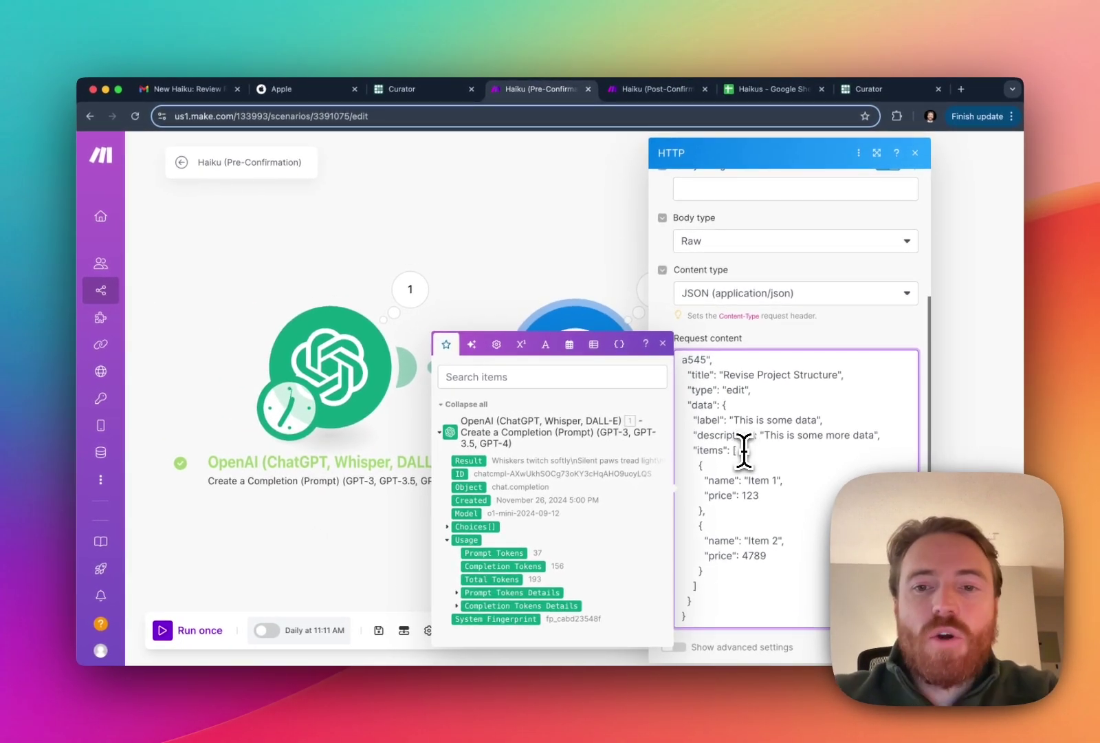
pyautogui.scroll(3, 749, 450)
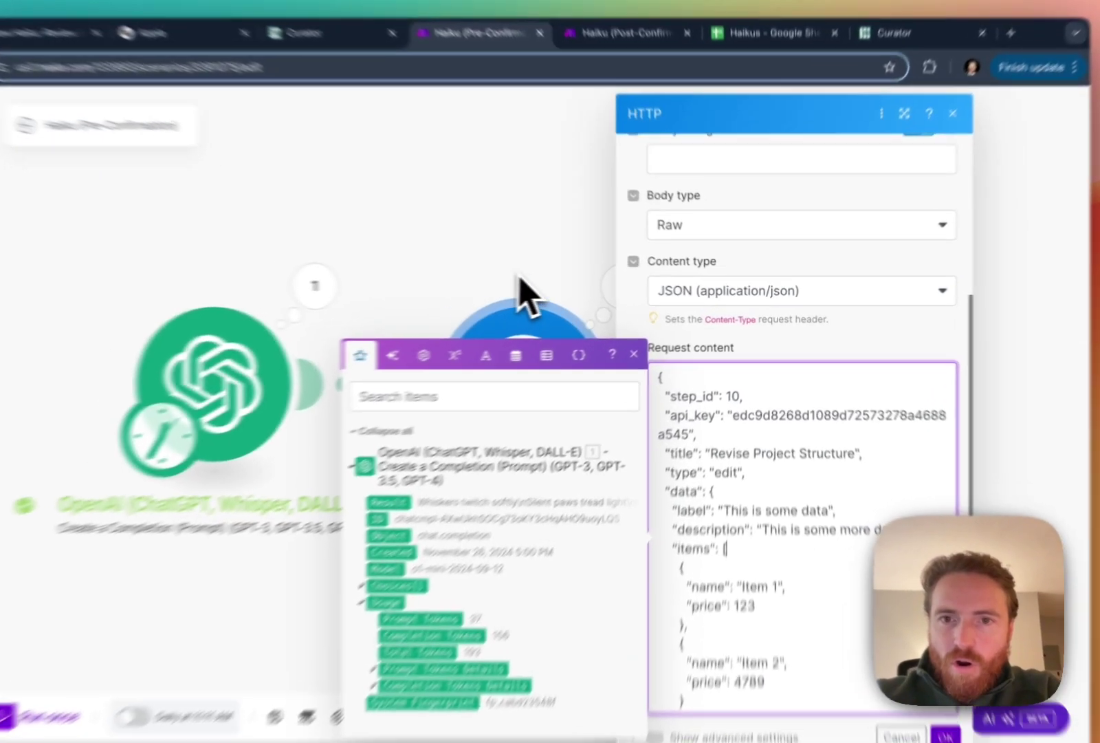
pyautogui.click(547, 295)
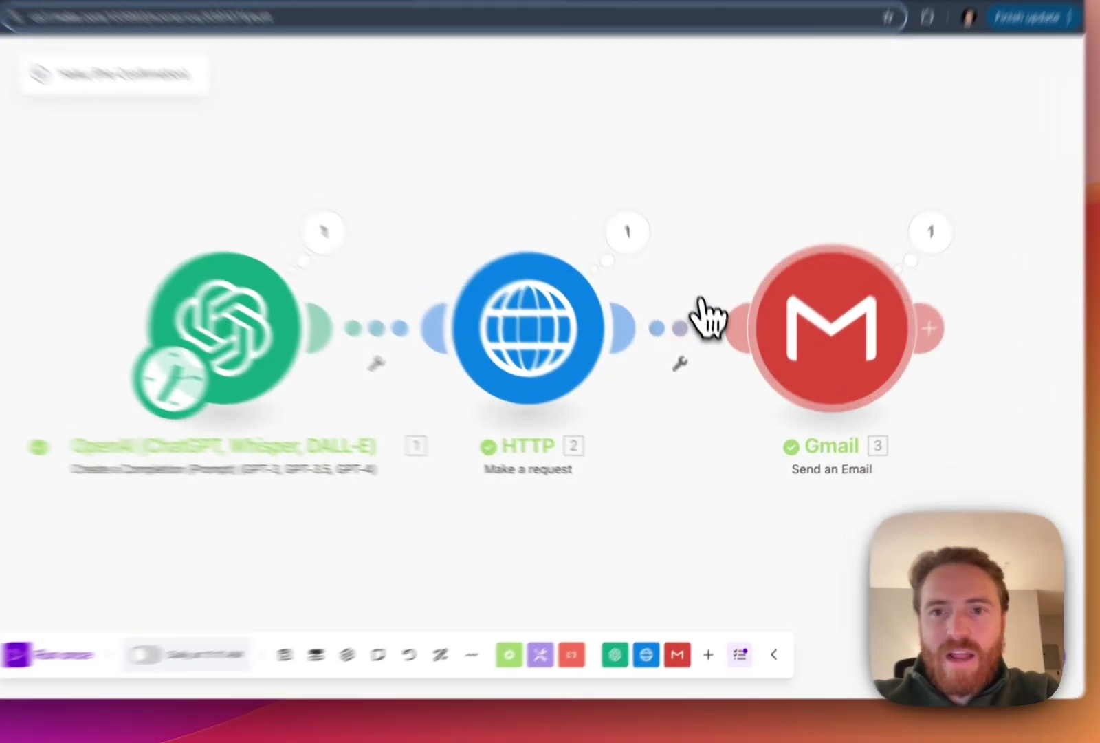
pyautogui.click(813, 362)
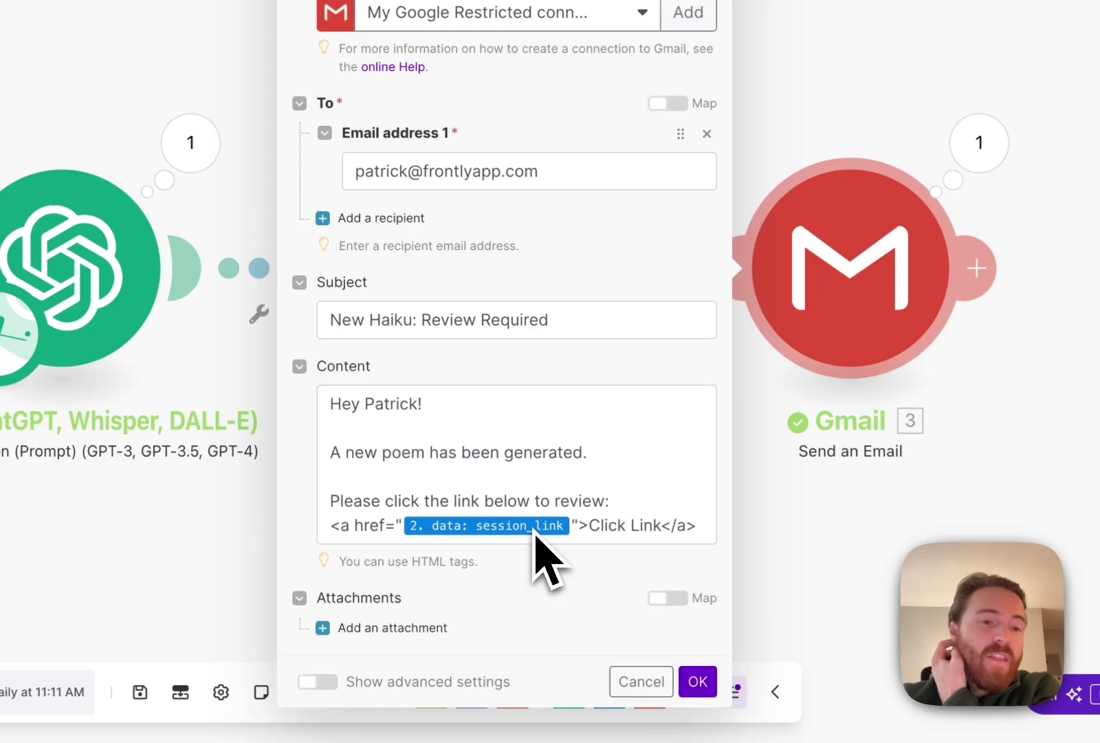
pyautogui.click(570, 416)
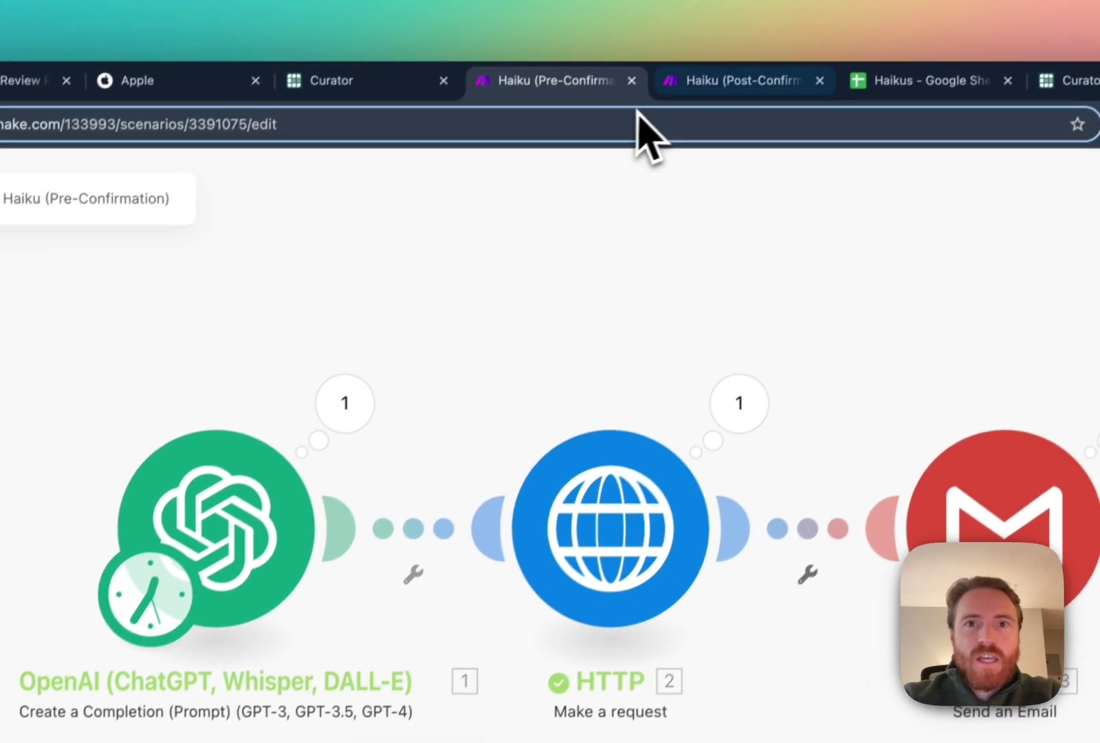
# Copy the Haiku (Post-Confirmation) webhook URL and return to Curator's step 10 page.
pyautogui.click(708, 35)
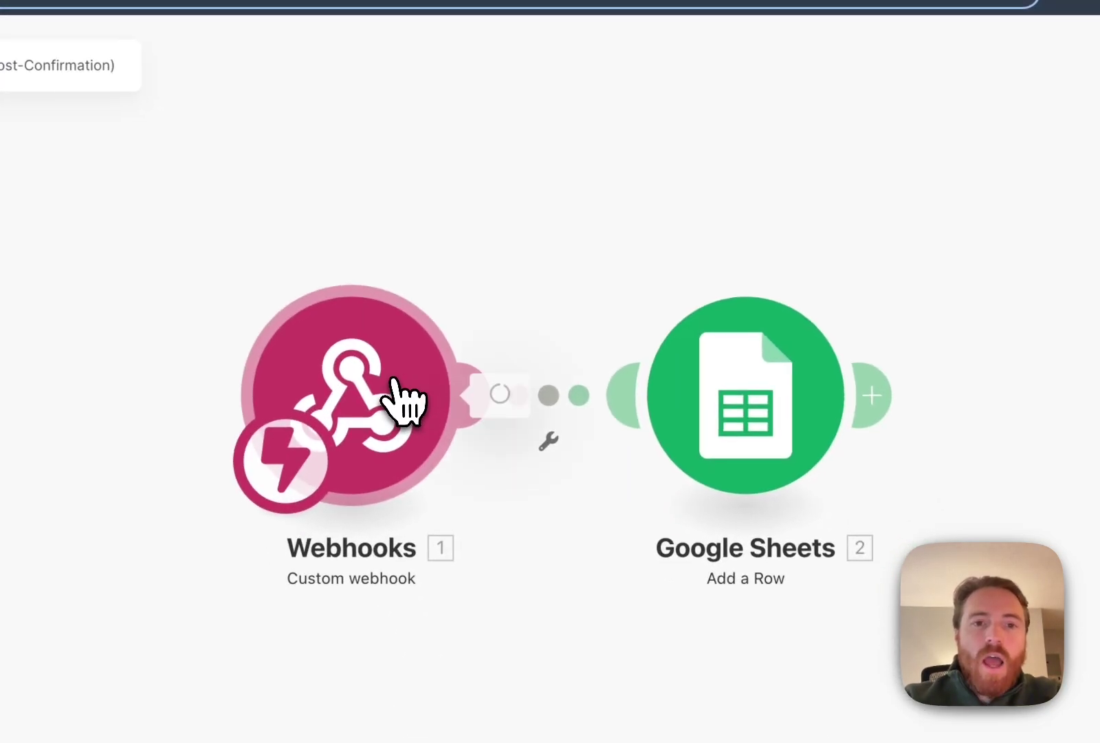
pyautogui.click(447, 531)
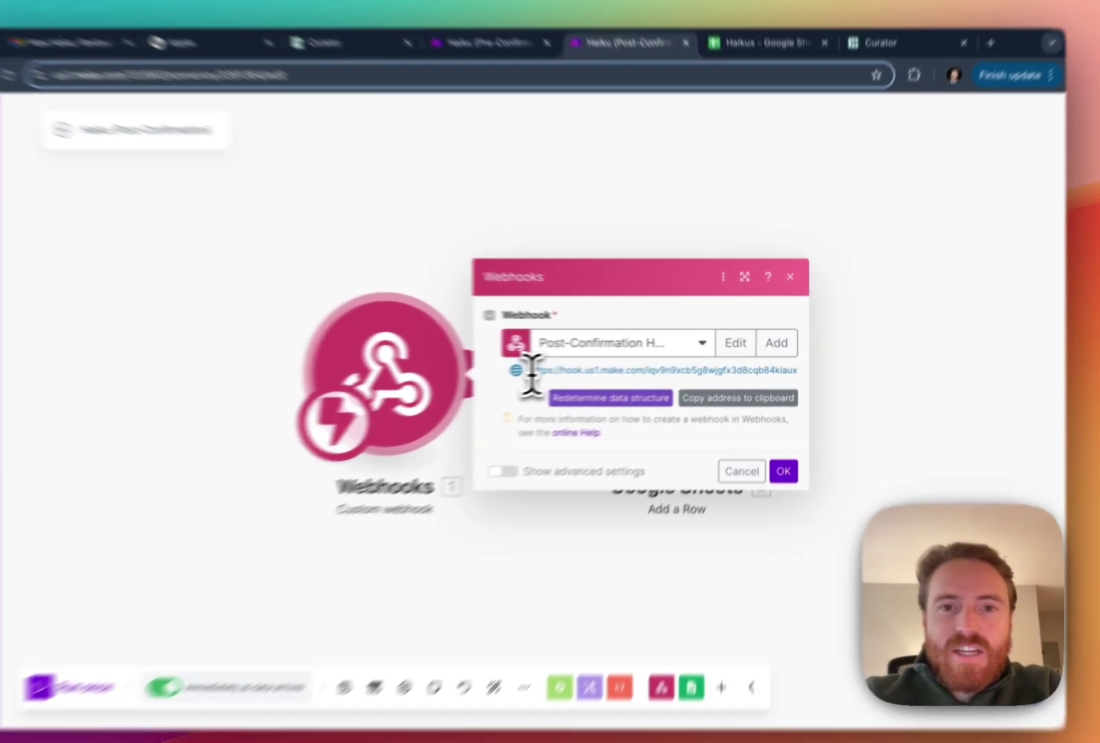
pyautogui.moveTo(573, 363); pyautogui.dragTo(807, 367)
pyautogui.press('super+c')
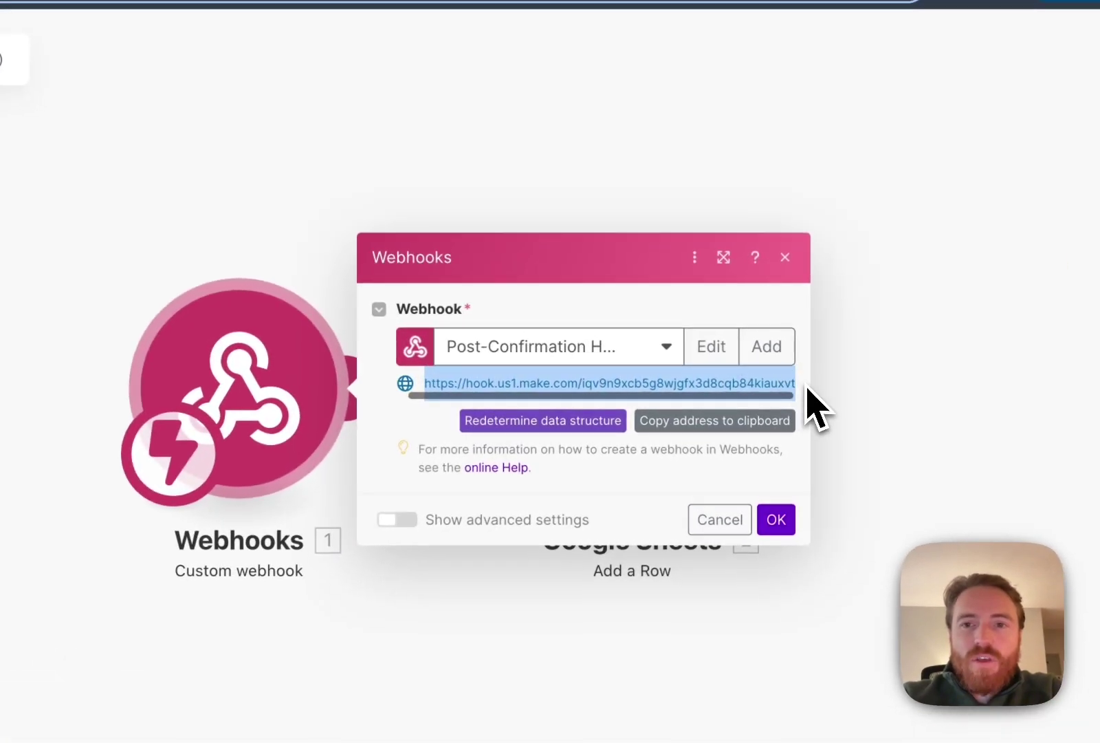
pyautogui.click(674, 385)
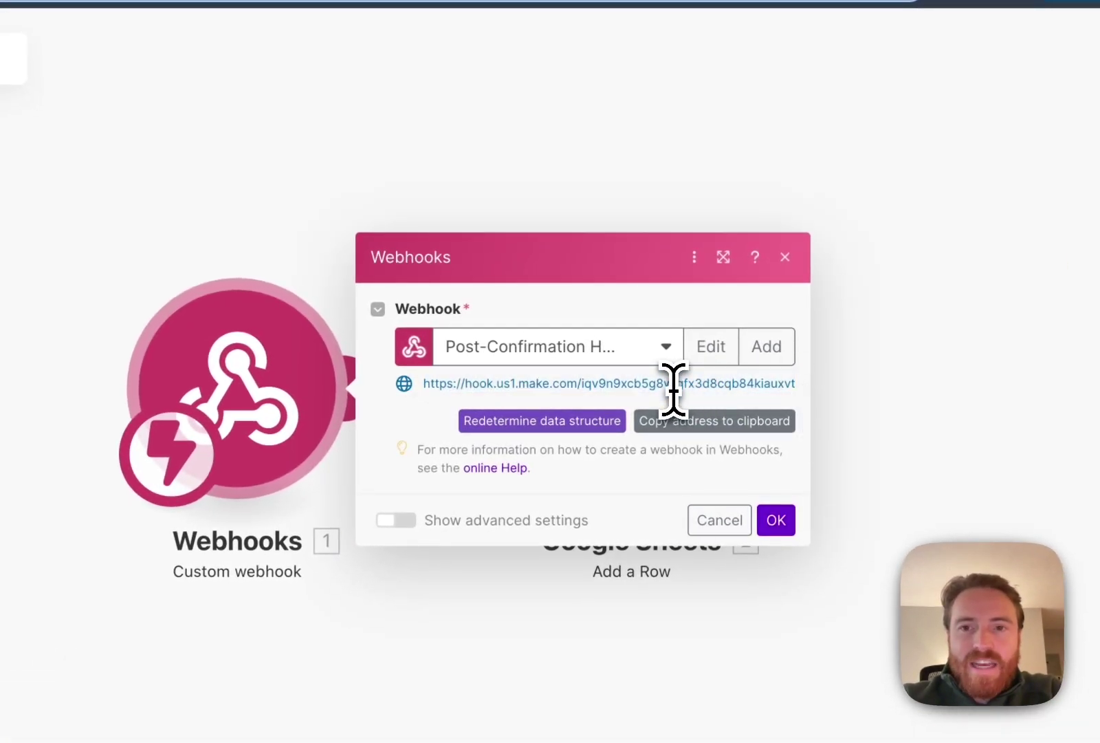
pyautogui.tripleClick(675, 388)
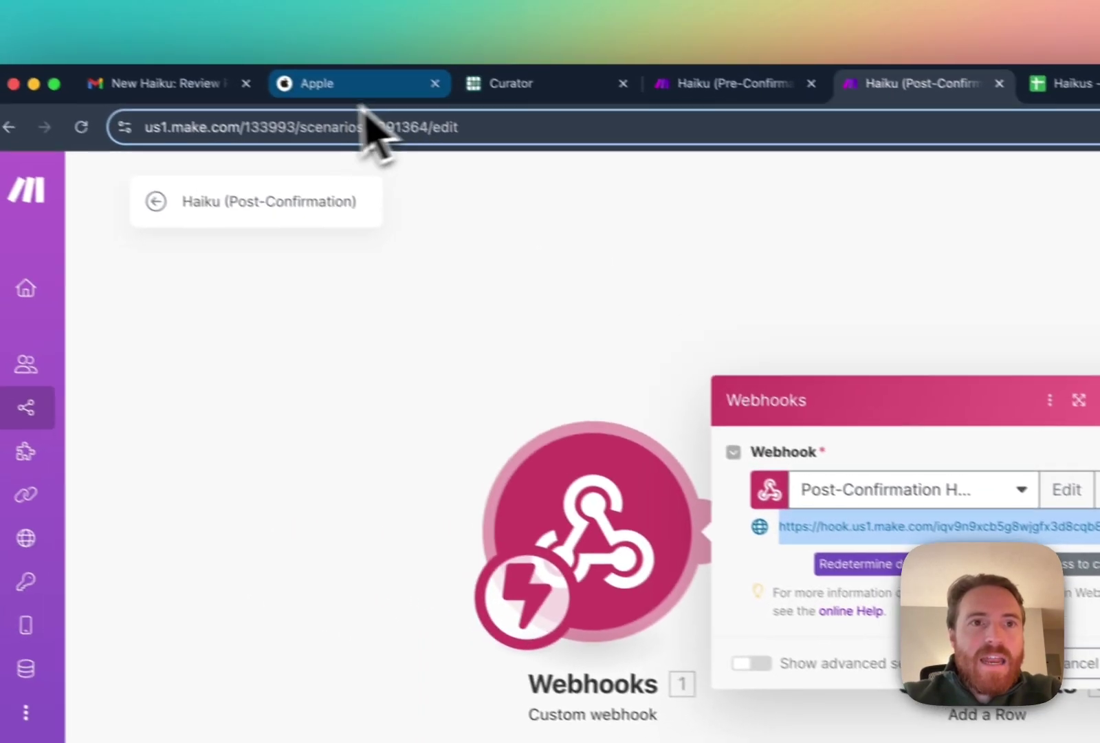
pyautogui.click(364, 104)
pyautogui.click(528, 100)
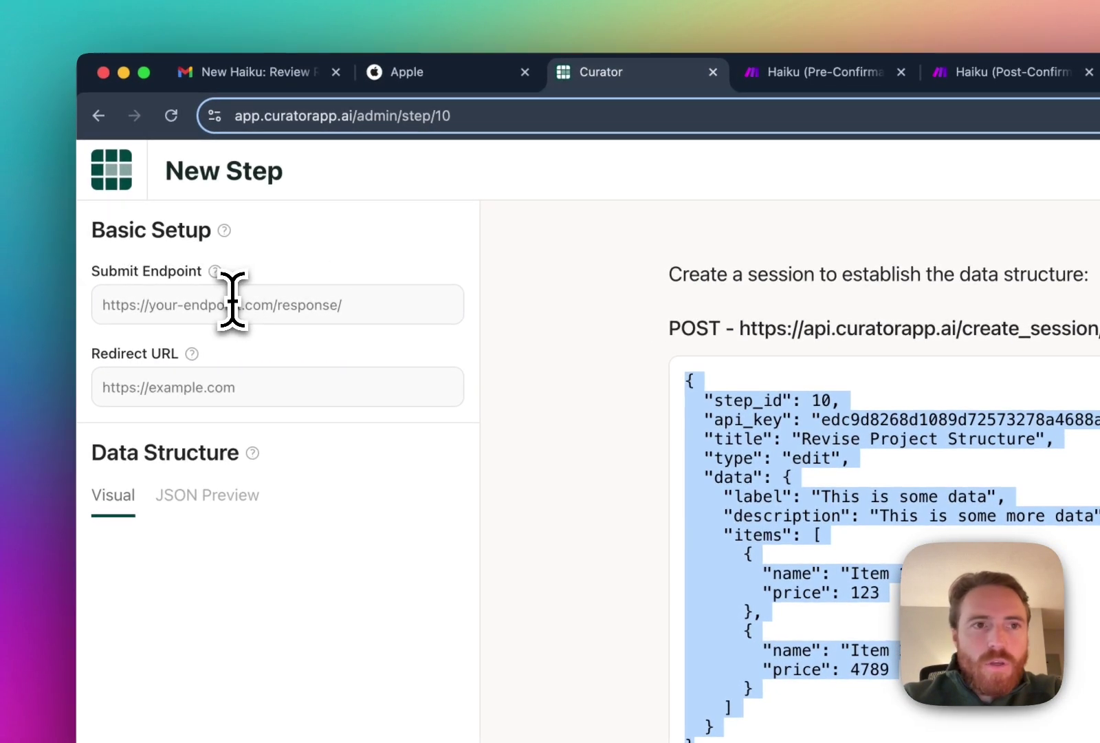
pyautogui.click(283, 306)
pyautogui.press('super+v')
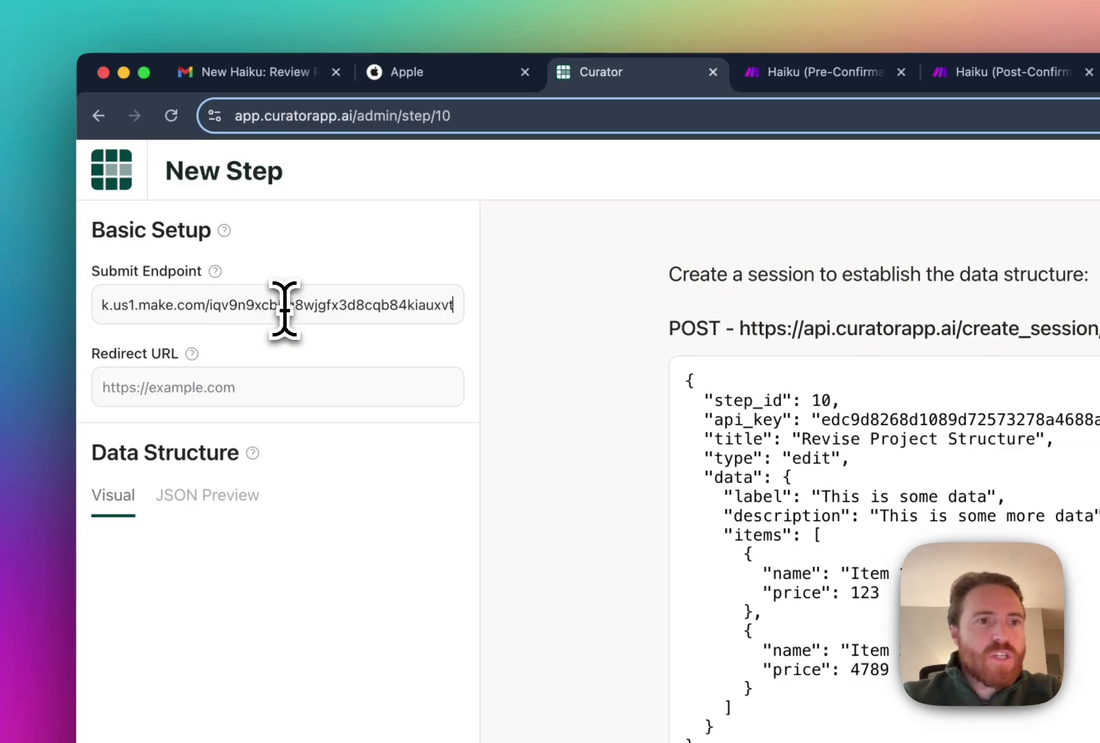
pyautogui.click(262, 388)
pyautogui.click(258, 445)
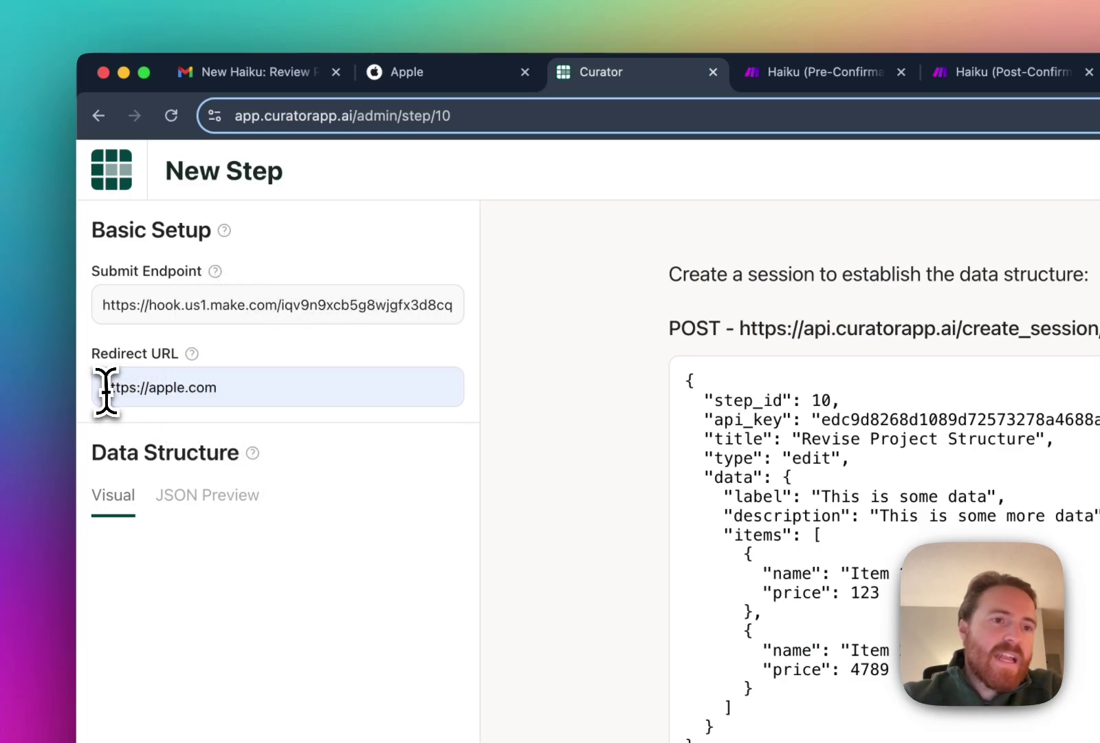
pyautogui.moveTo(110, 386); pyautogui.dragTo(273, 404)
pyautogui.click(289, 389)
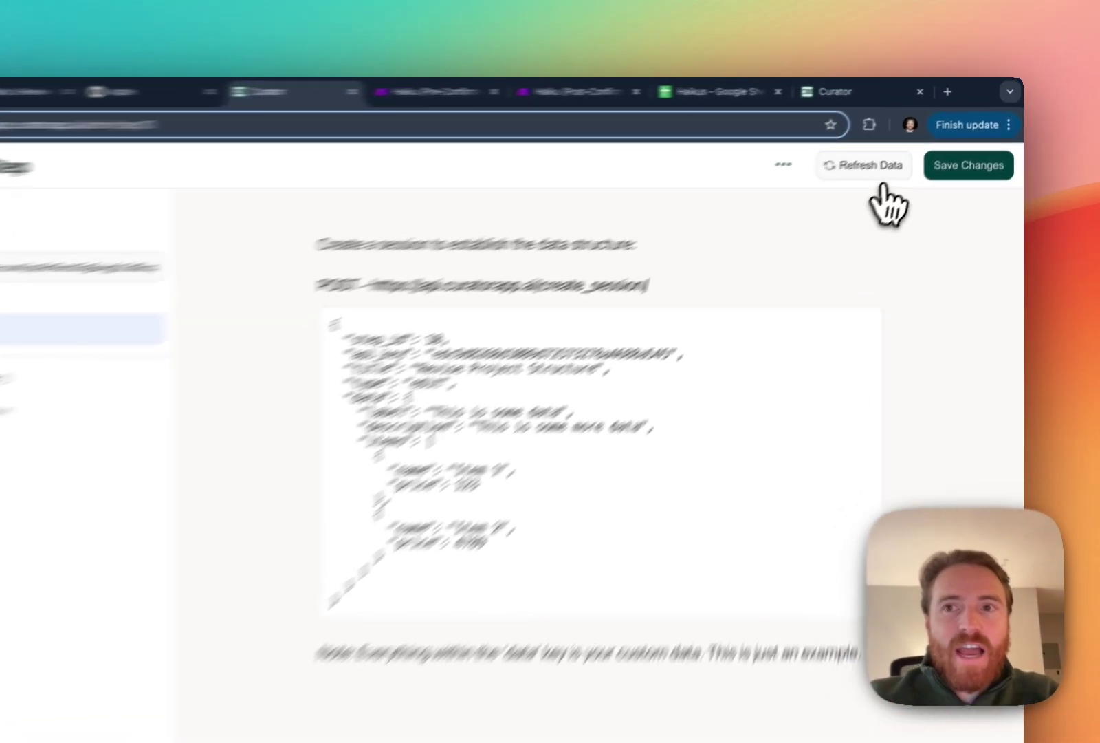
pyautogui.click(907, 150)
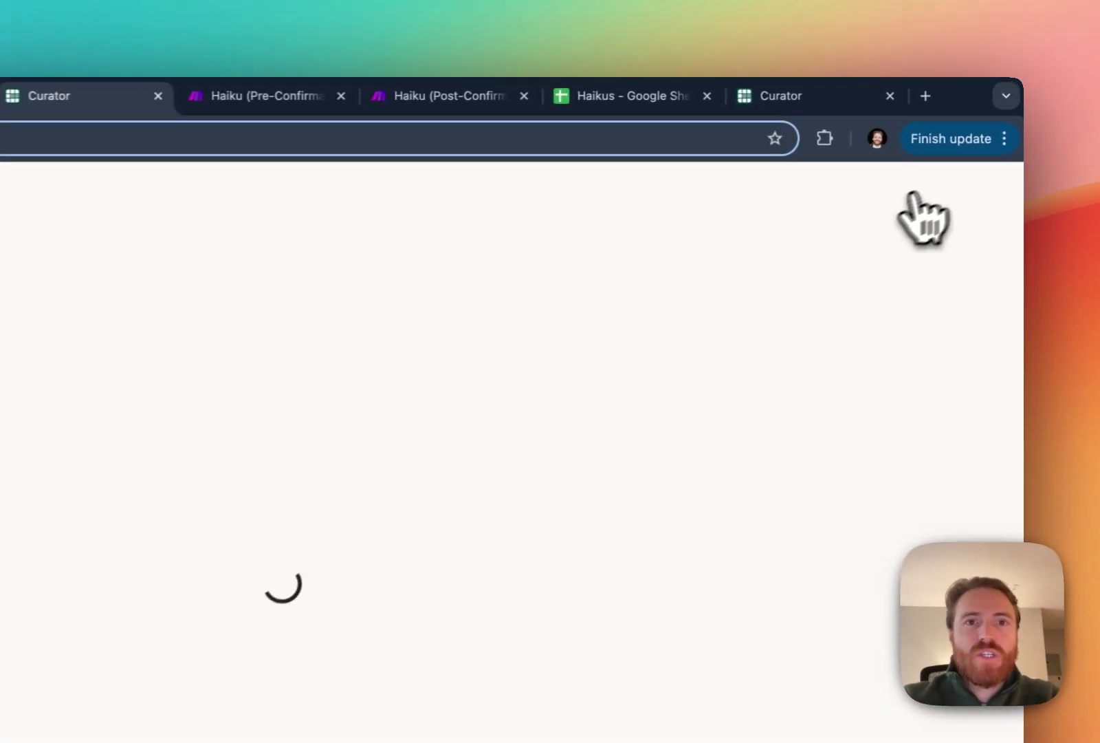
# Run only the Pre-Confirmation HTTP module, which returns status 200, then go back to Curator.
pyautogui.click(441, 99)
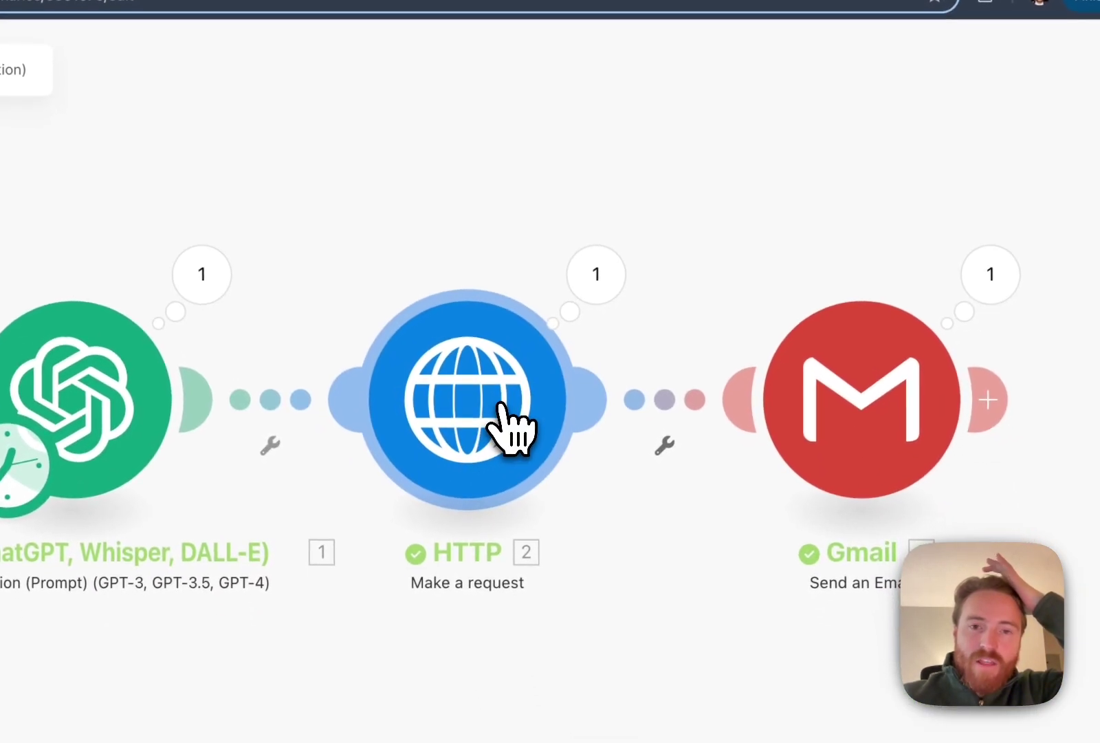
pyautogui.rightClick(541, 559)
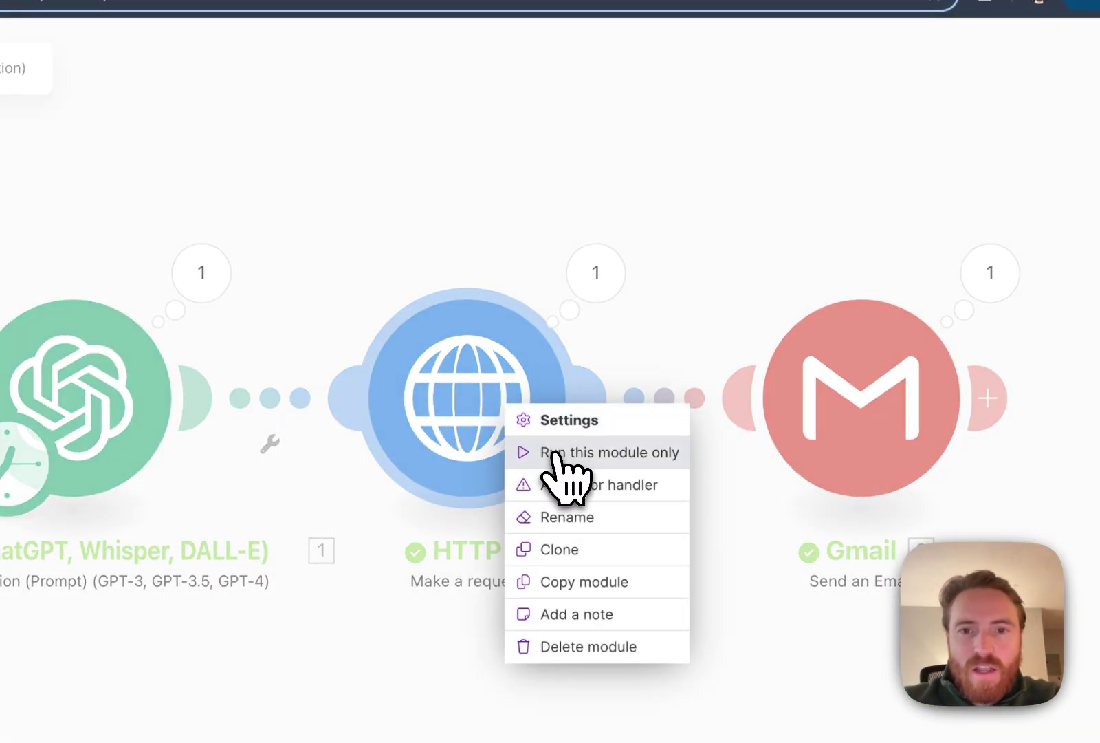
pyautogui.click(555, 454)
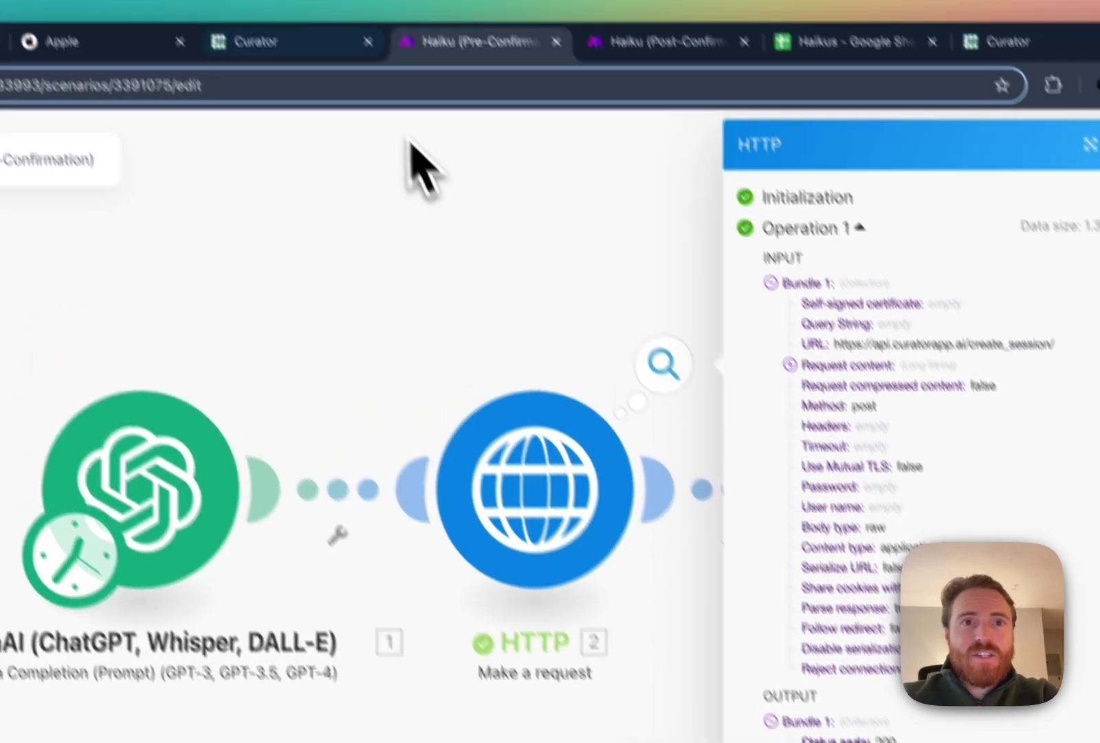
pyautogui.click(323, 44)
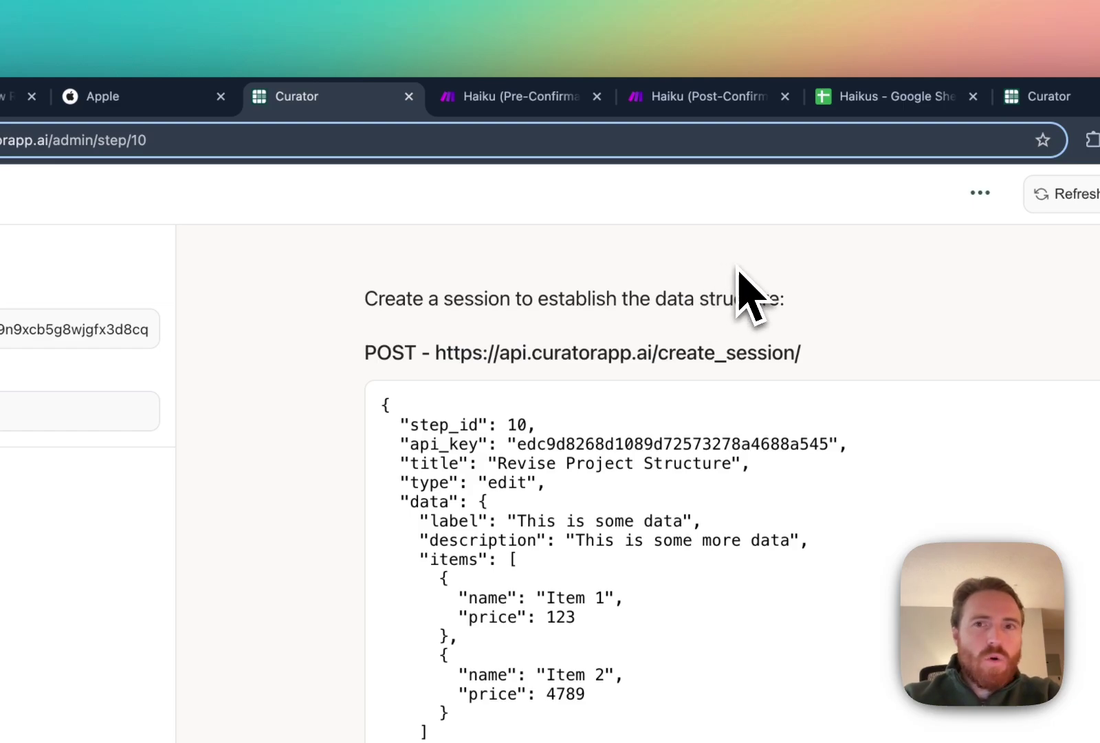
# Refresh the step's data structure, show label as an Editable Label, and type 'dfasdf' in the preview.
pyautogui.click(1062, 200)
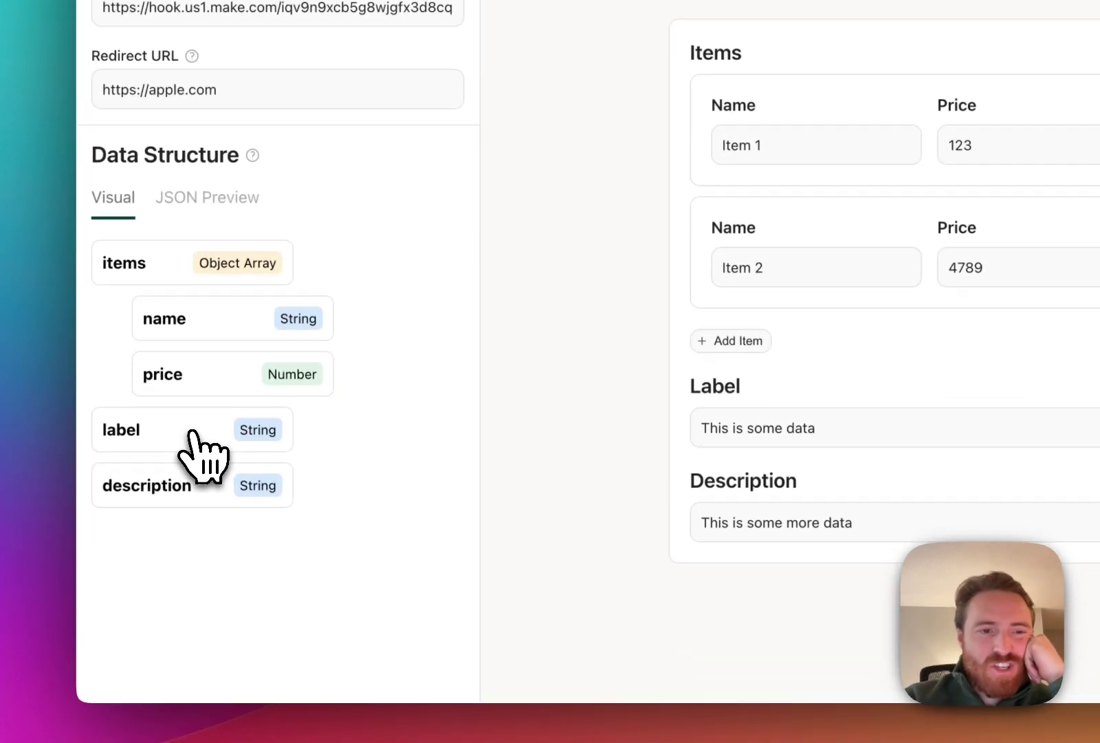
pyautogui.click(205, 451)
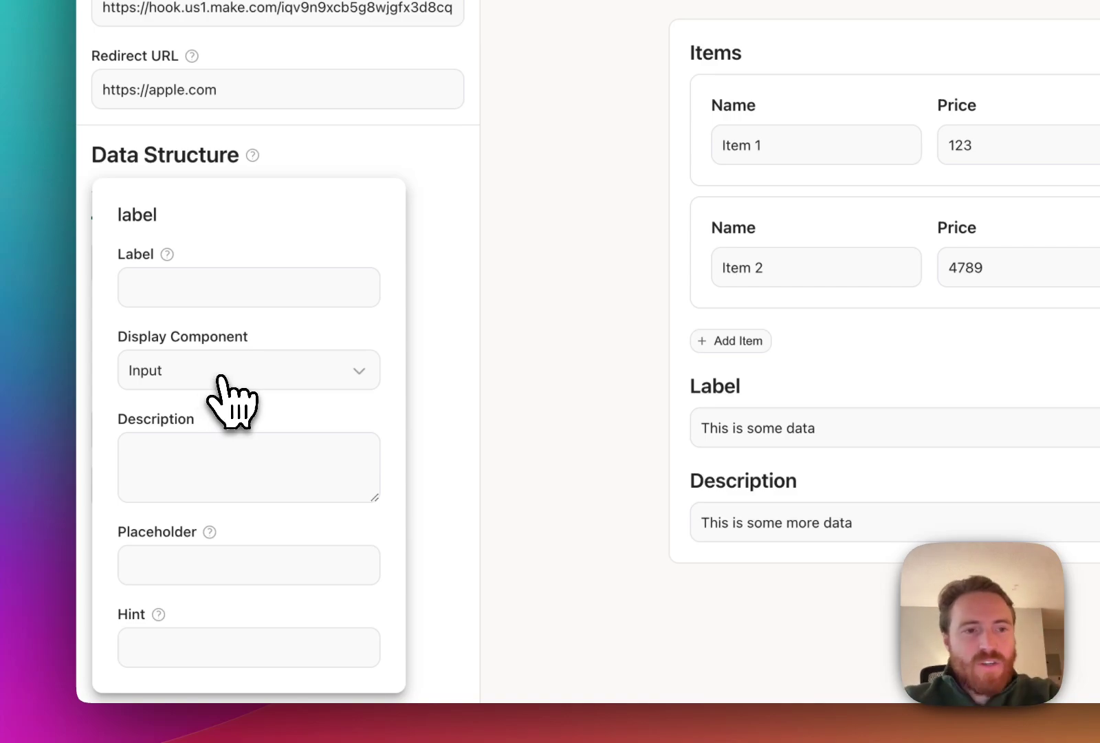
pyautogui.click(242, 379)
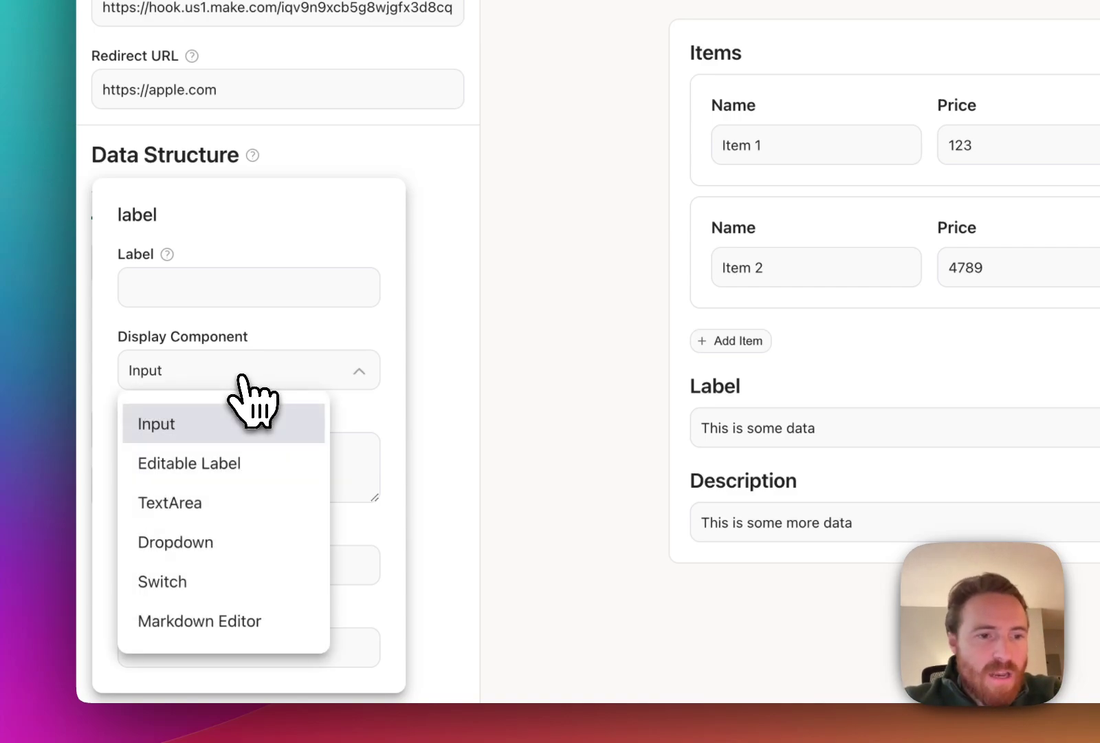
pyautogui.click(237, 474)
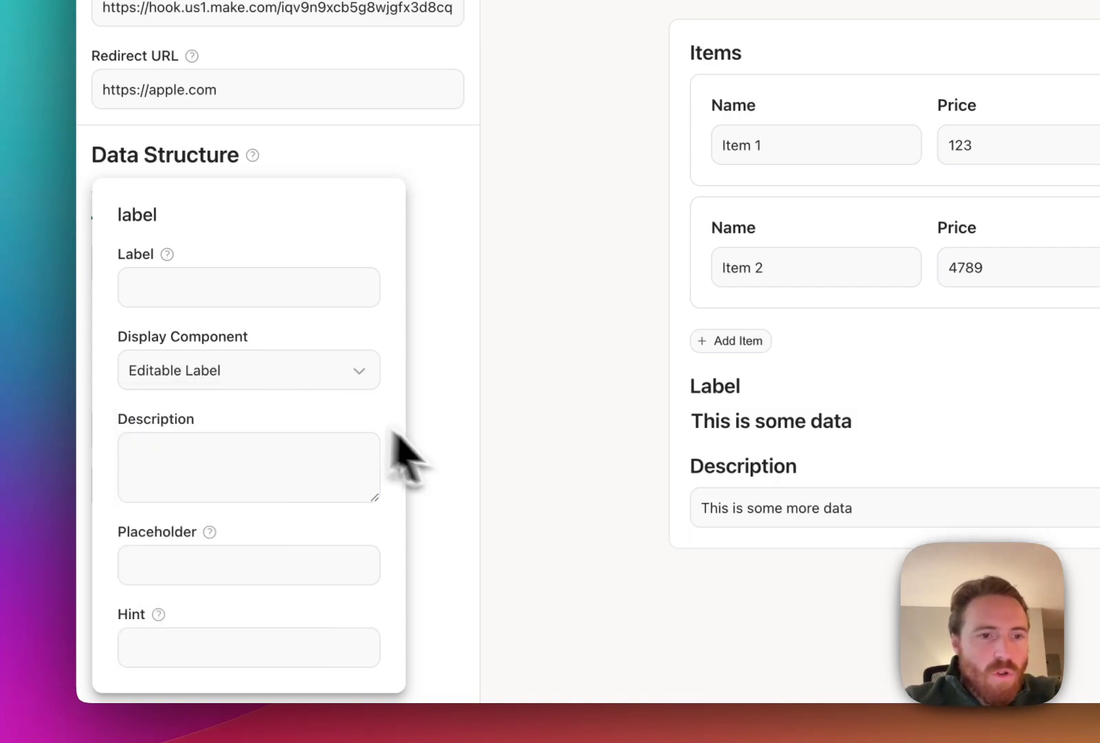
pyautogui.doubleClick(708, 434)
pyautogui.write('dfasdf')
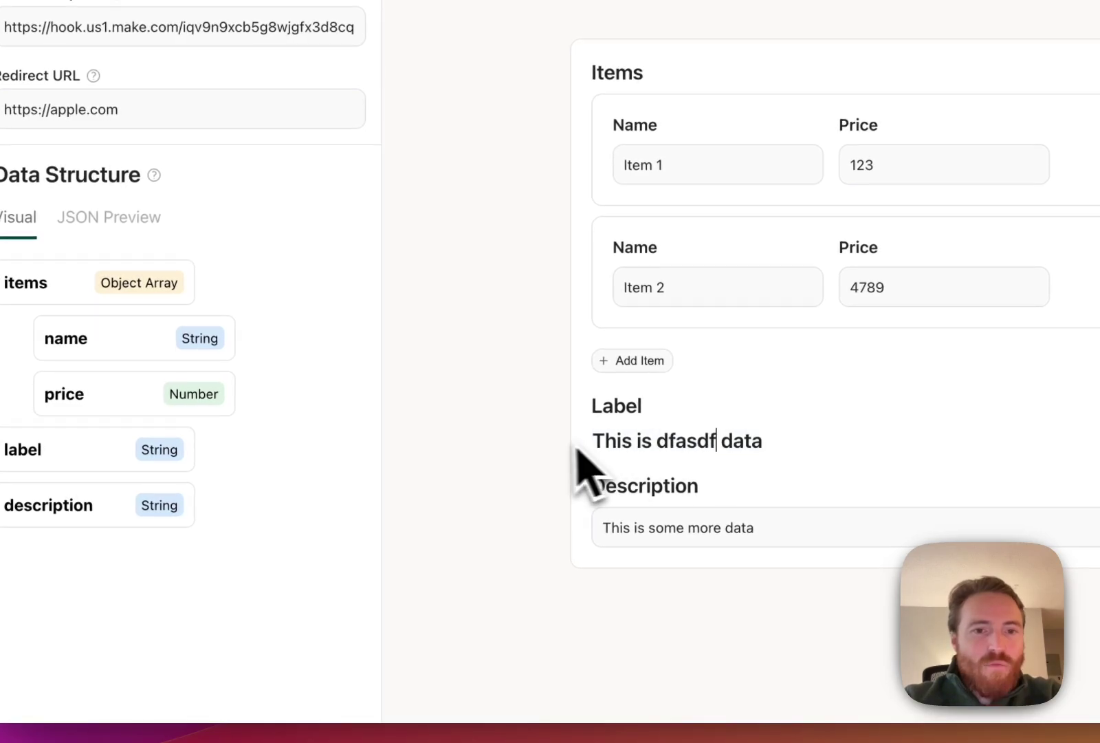
# Switch the label field's display component to Switch, then settle on Dropdown.
pyautogui.click(187, 406)
pyautogui.click(222, 352)
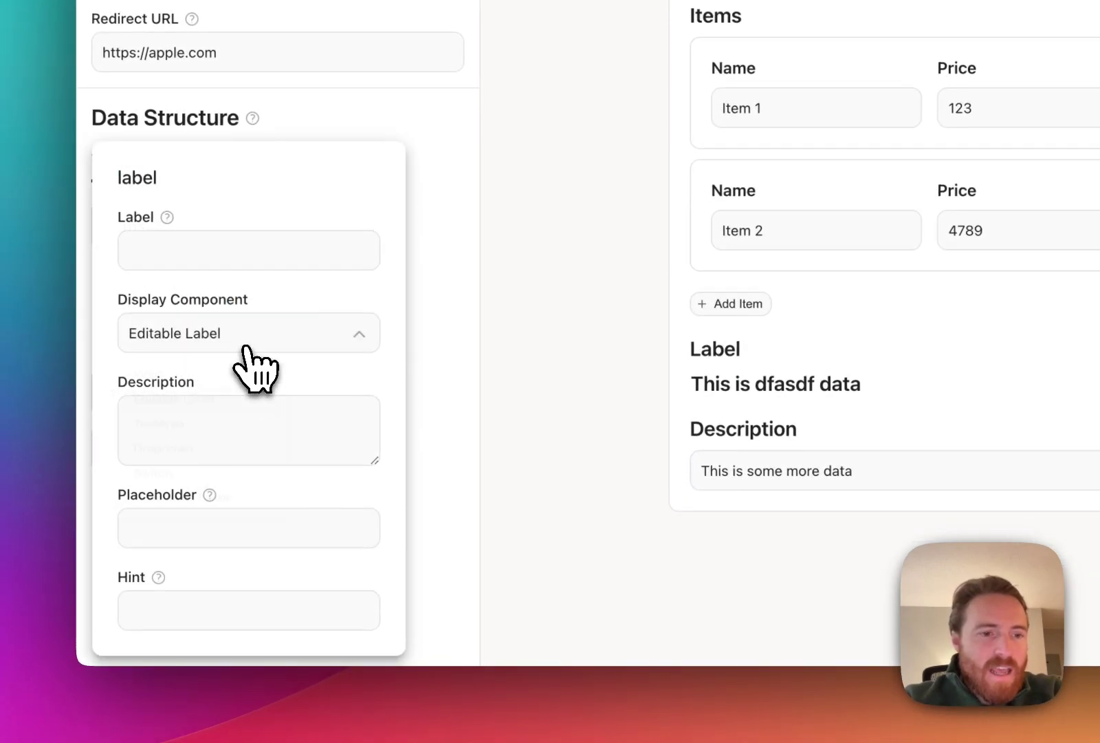
pyautogui.click(240, 547)
pyautogui.click(222, 337)
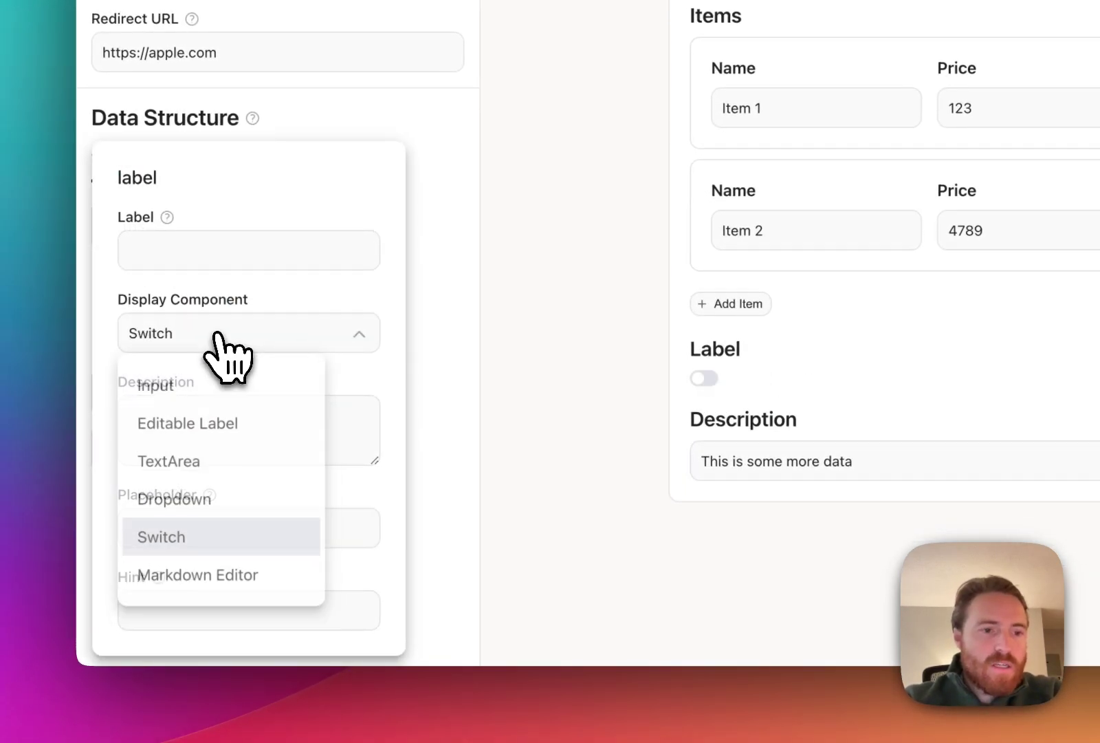
pyautogui.click(220, 504)
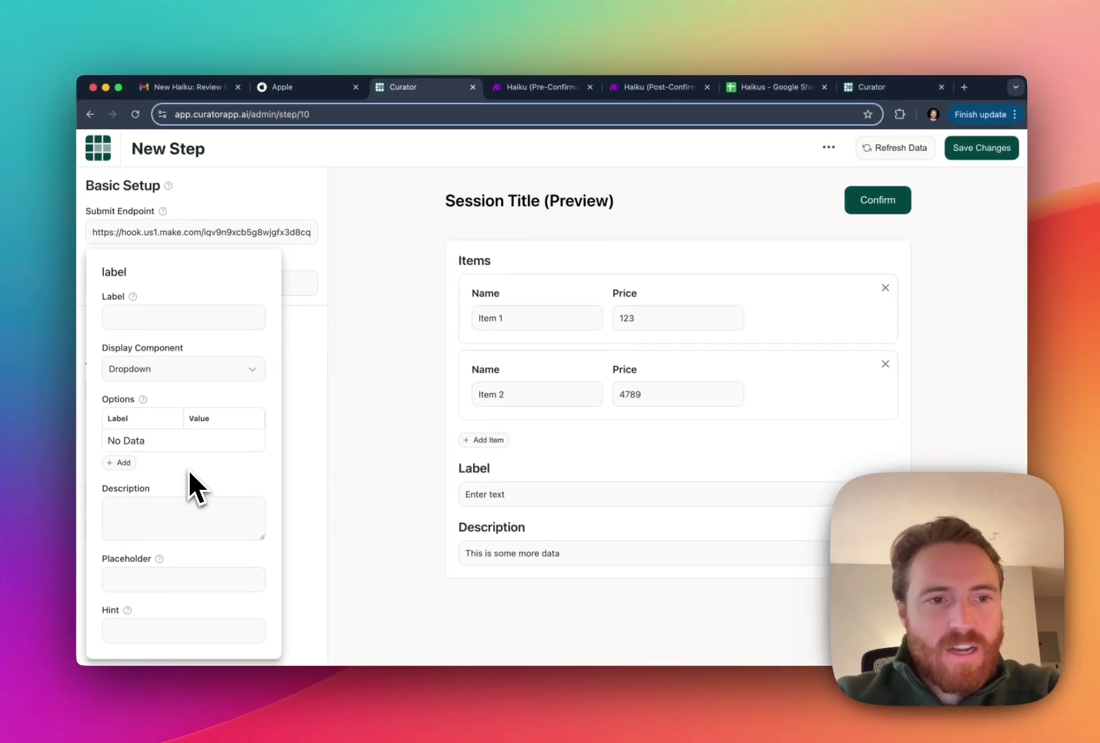